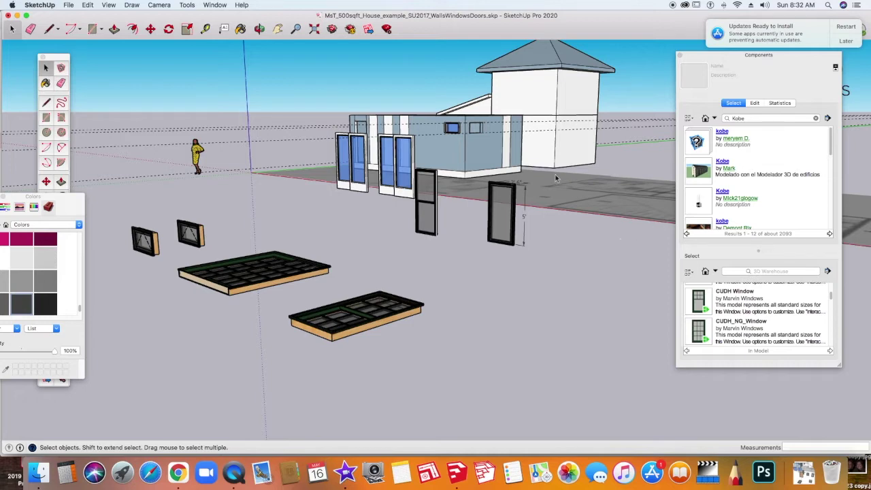
Replace the 'Kobe' component search with 'dynamic windows Marvin' and browse the results
left_click(751, 118)
left_click_drag(751, 118, 724, 120)
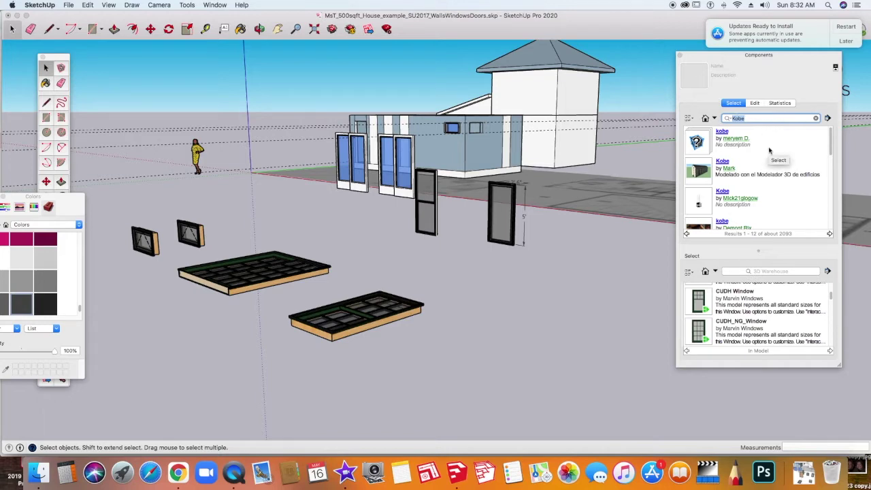
type("dynamic windows Marvin")
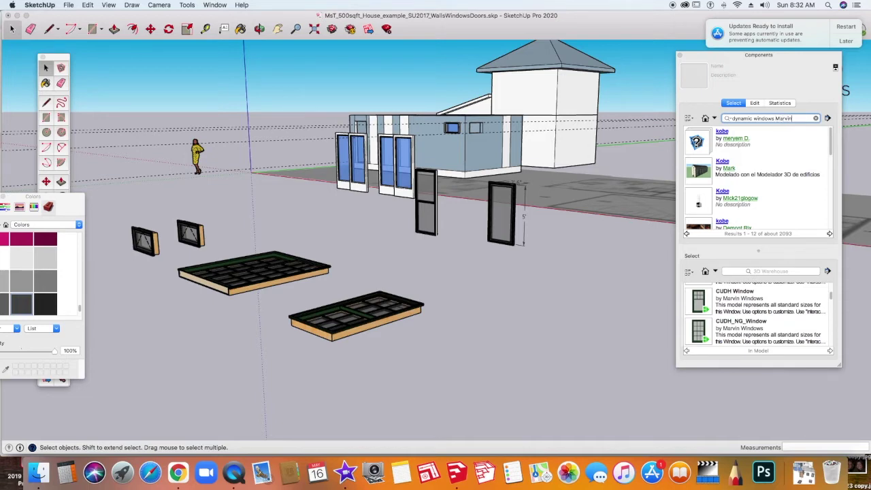
key("Return")
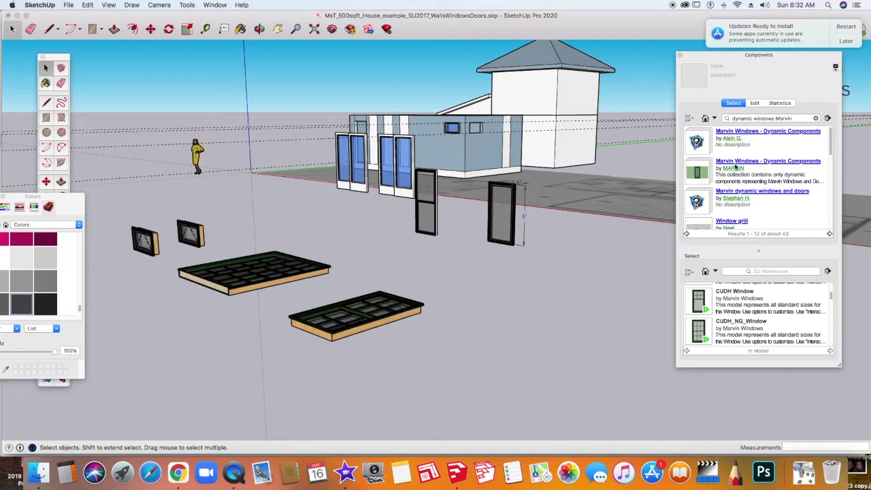
scroll(742, 194, "down", 10)
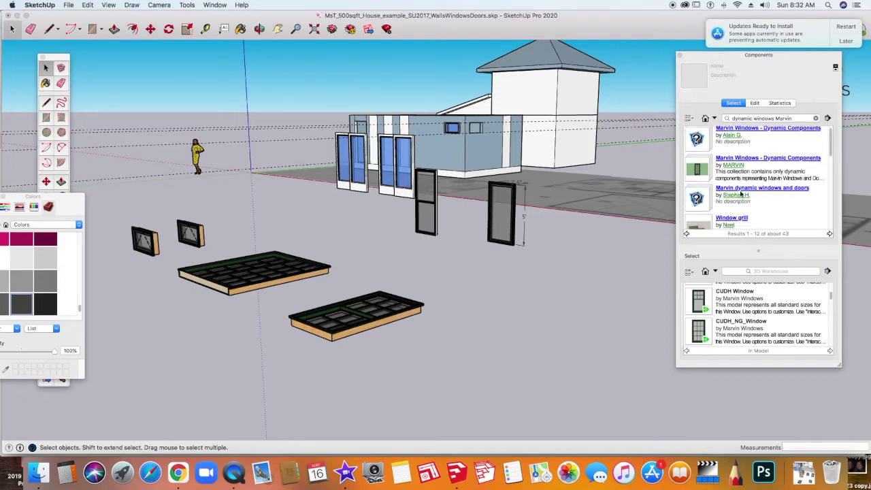
scroll(739, 190, "up", 10)
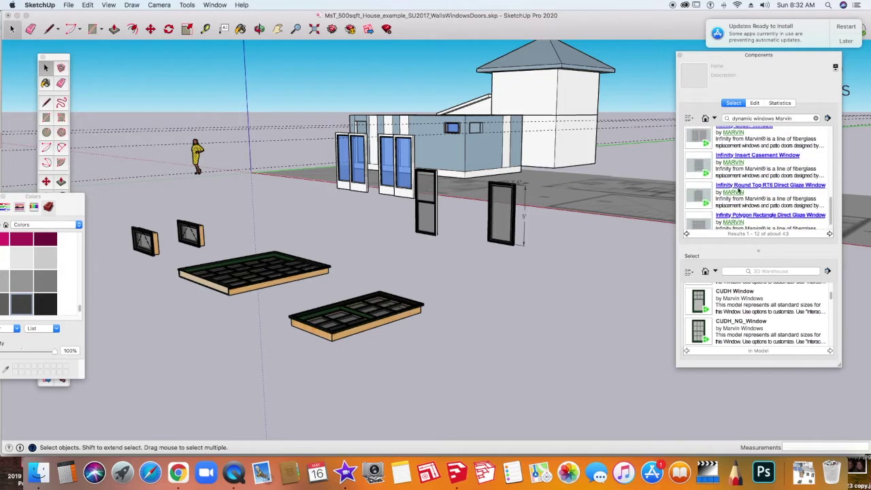
scroll(738, 191, "down", 7)
scroll(739, 191, "up", 10)
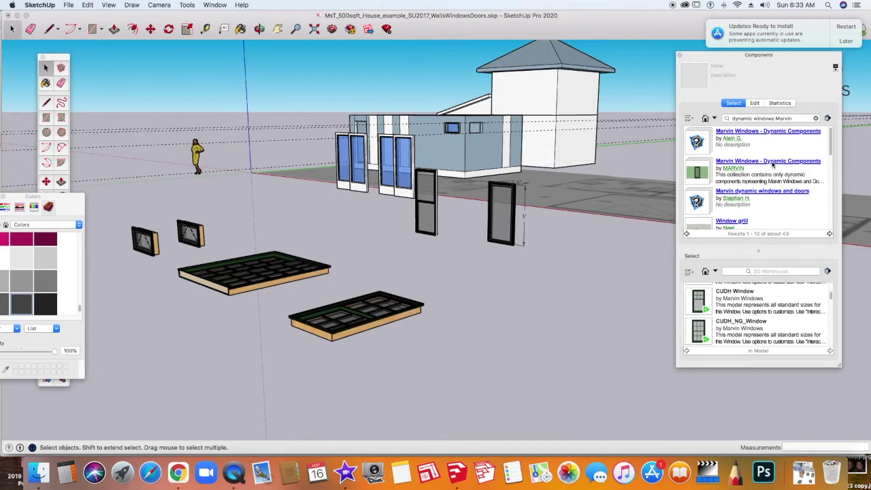
Open the Marvin Windows - Dynamic Components collection in 3D Warehouse and scroll through its models
left_click(772, 164)
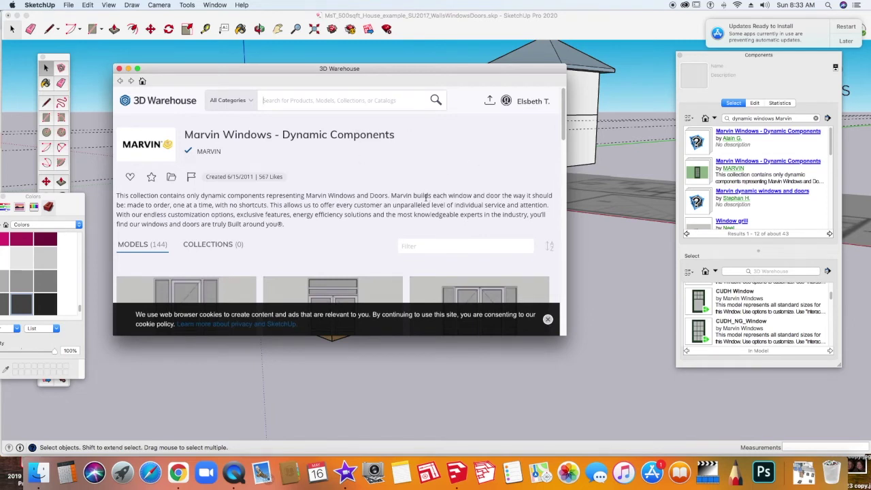
left_click_drag(563, 130, 564, 156)
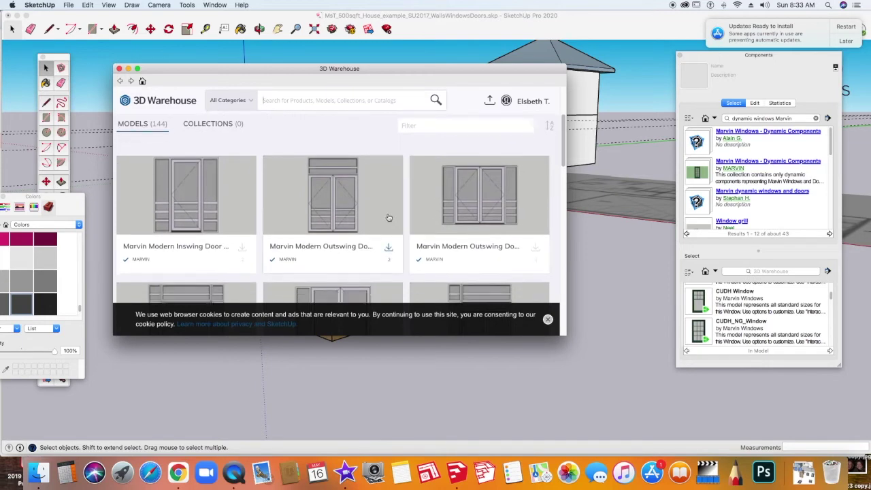
scroll(388, 218, "down", 10)
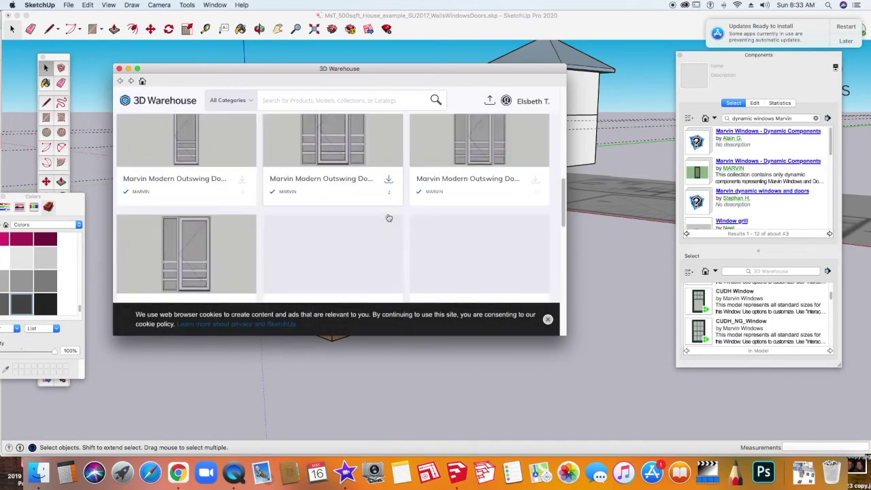
scroll(388, 217, "down", 8)
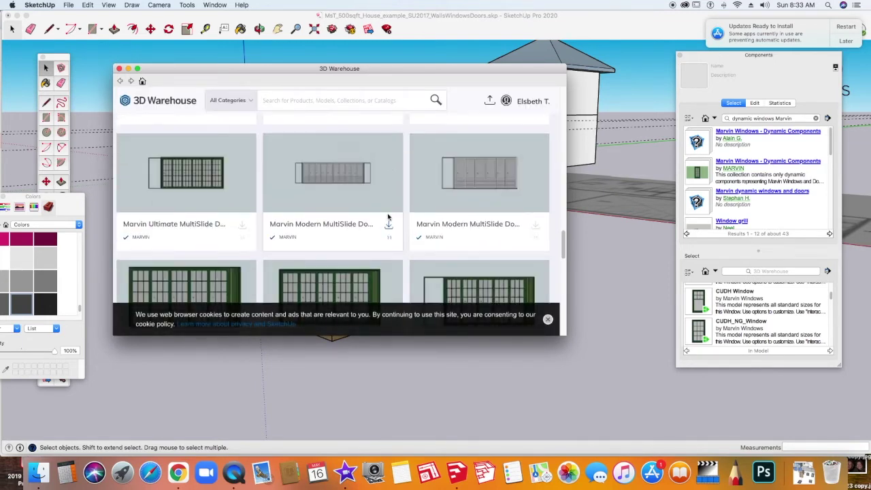
scroll(317, 204, "down", 5)
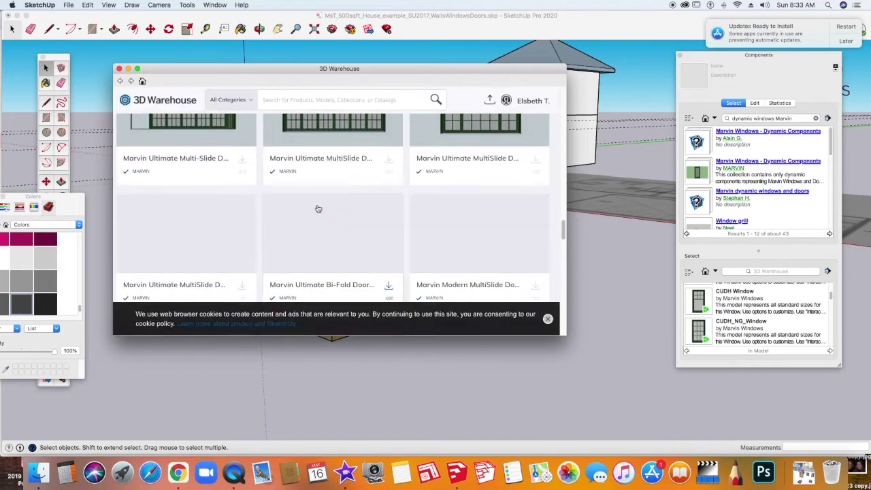
scroll(317, 209, "down", 3)
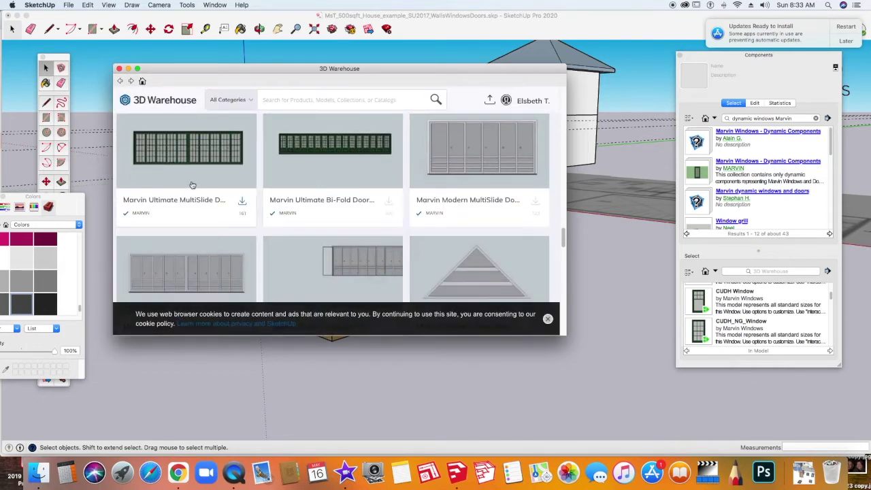
scroll(425, 216, "down", 4)
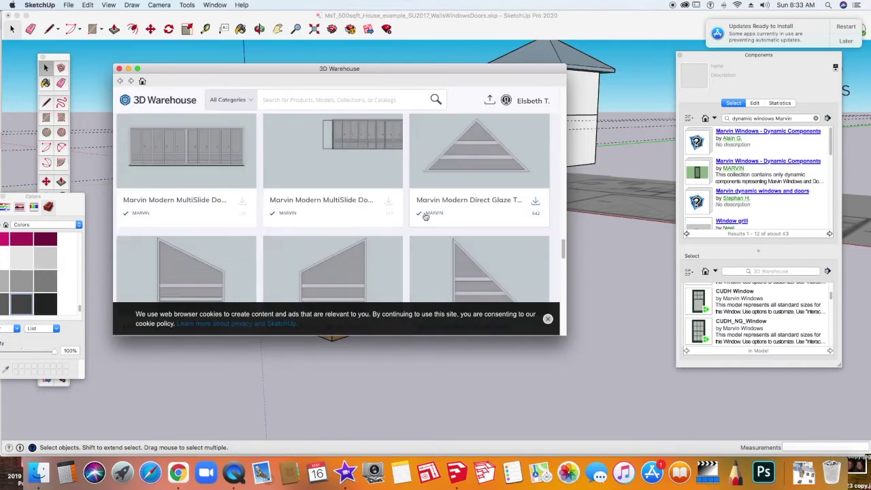
scroll(425, 215, "down", 5)
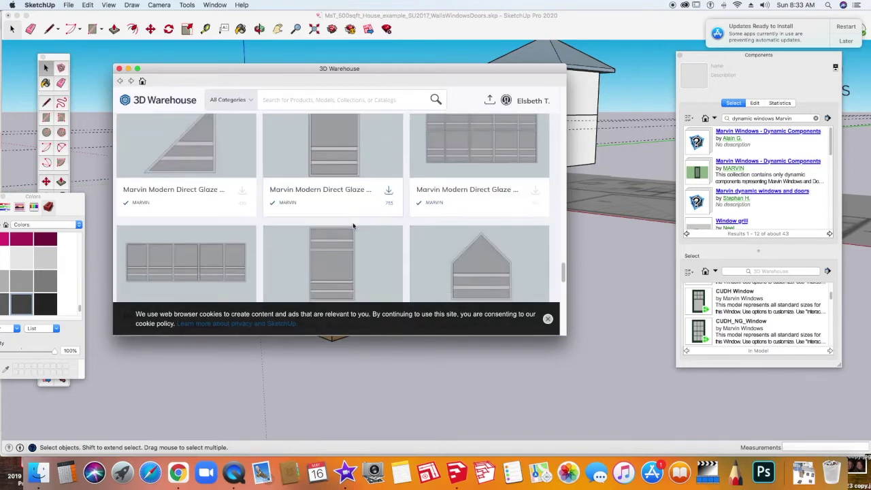
scroll(353, 225, "down", 5)
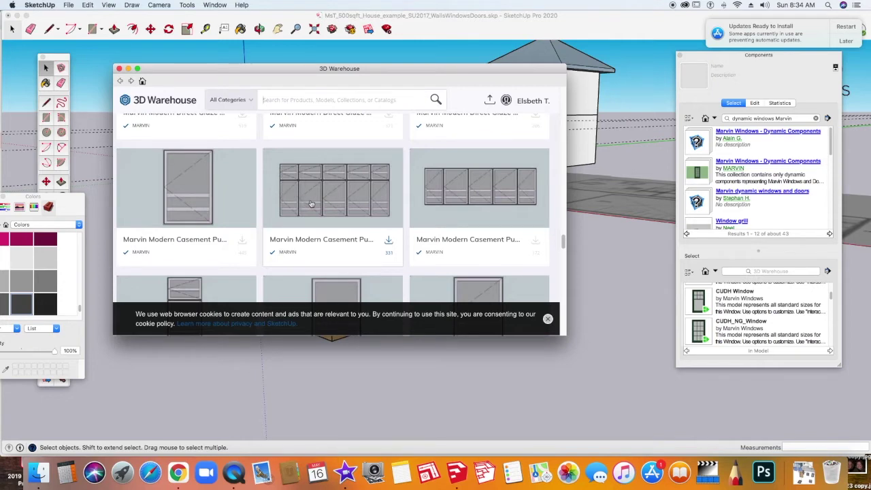
scroll(311, 204, "down", 5)
Scroll down to the Marvin Ultimate Awning and Casement windows and open the Ultimate Awning Window page
scroll(310, 202, "down", 10)
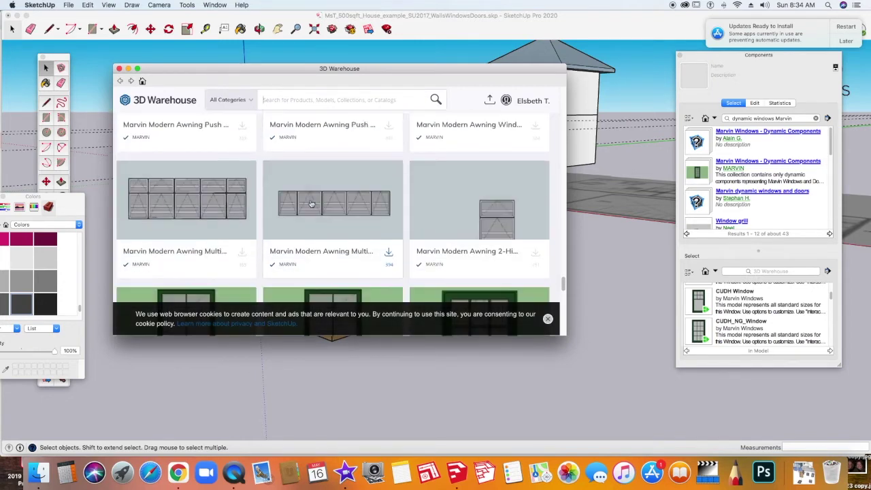
scroll(311, 202, "down", 1)
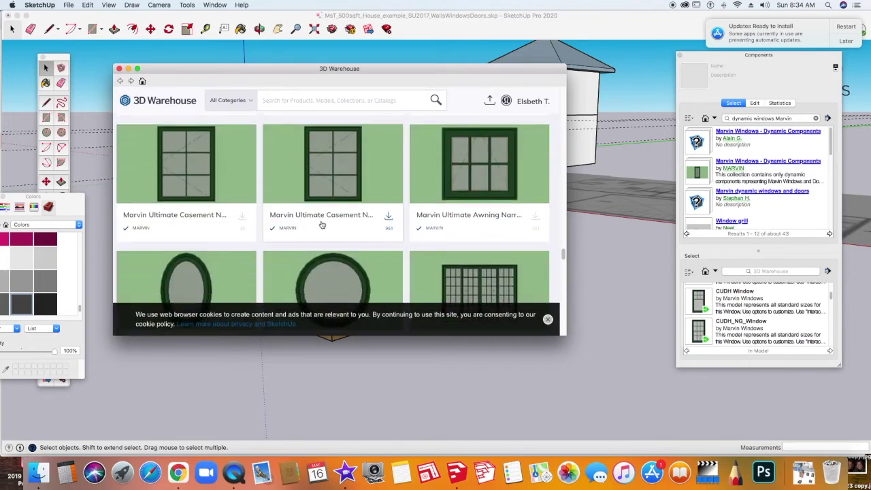
scroll(324, 222, "down", 5)
scroll(283, 200, "down", 7)
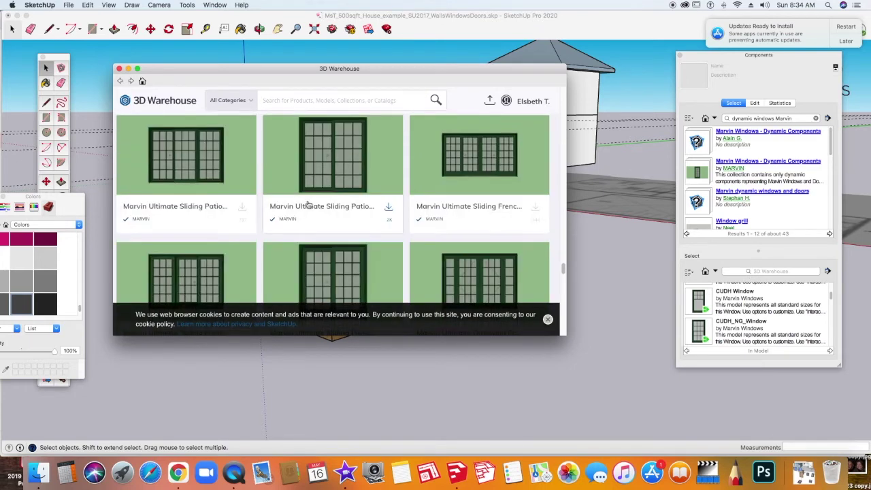
scroll(325, 195, "down", 8)
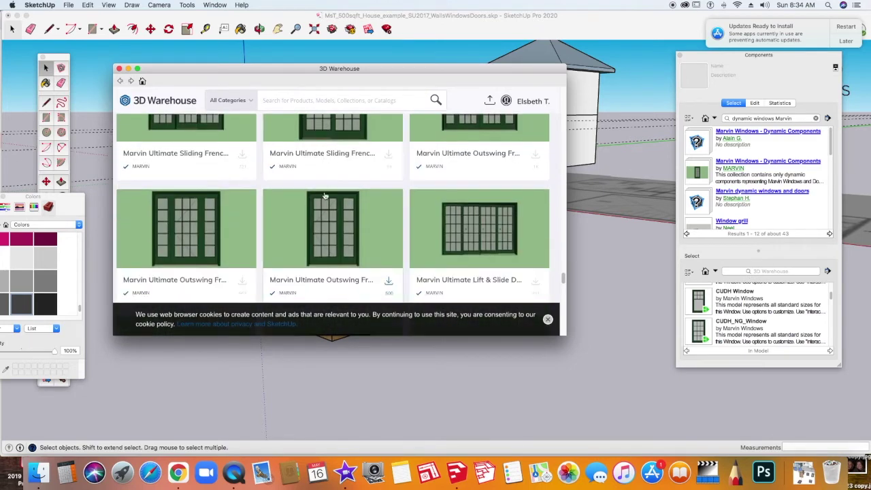
scroll(324, 196, "down", 1)
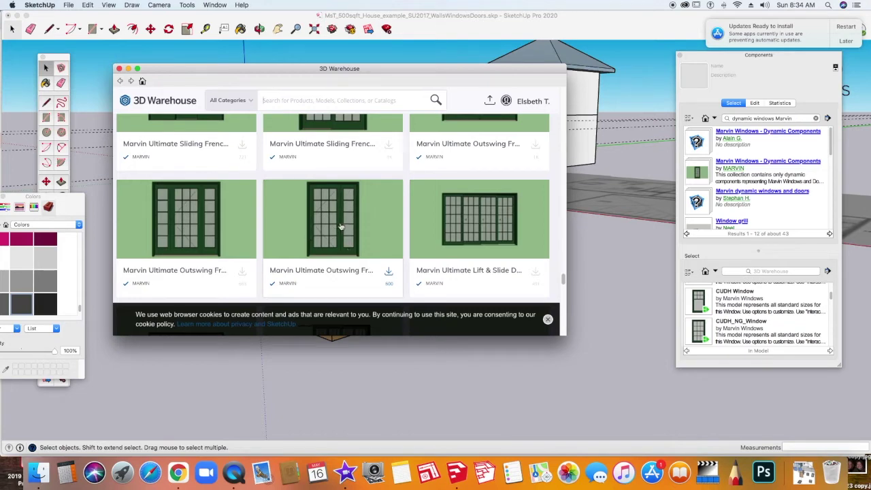
scroll(327, 218, "down", 1)
scroll(326, 218, "down", 2)
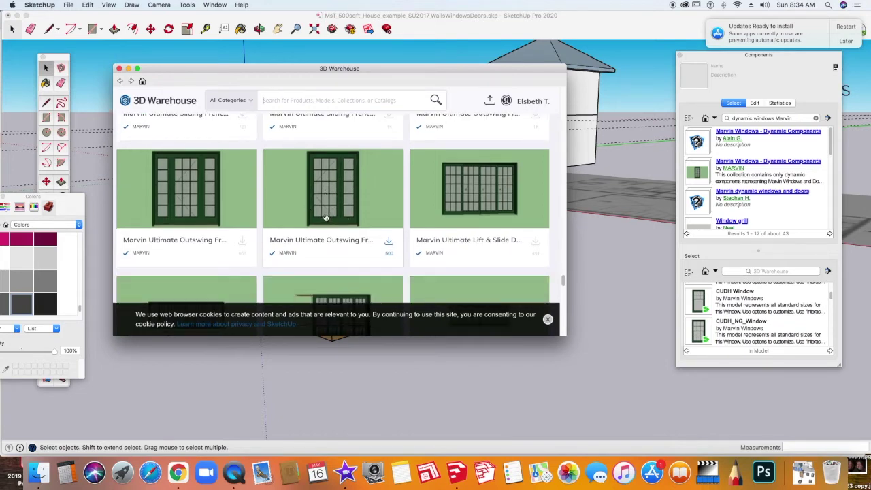
scroll(326, 216, "down", 4)
scroll(325, 216, "down", 10)
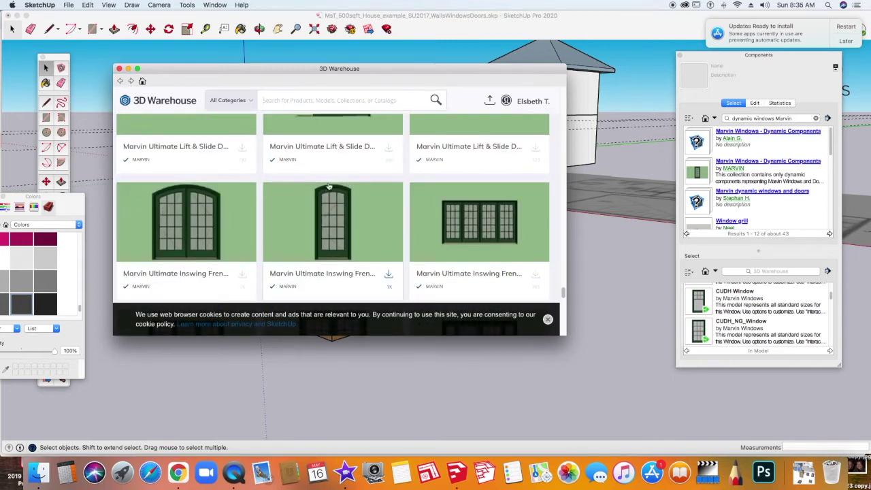
scroll(340, 199, "down", 5)
scroll(338, 200, "down", 3)
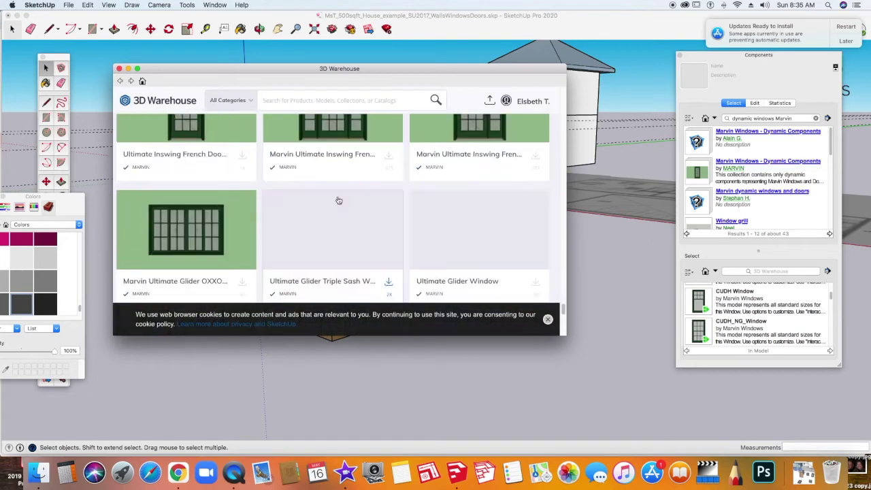
scroll(330, 205, "down", 3)
scroll(327, 209, "up", 2)
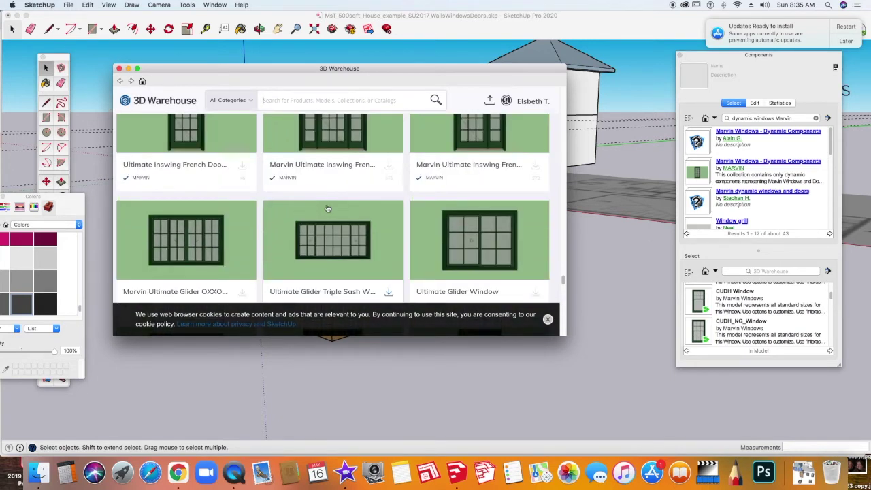
scroll(327, 209, "down", 8)
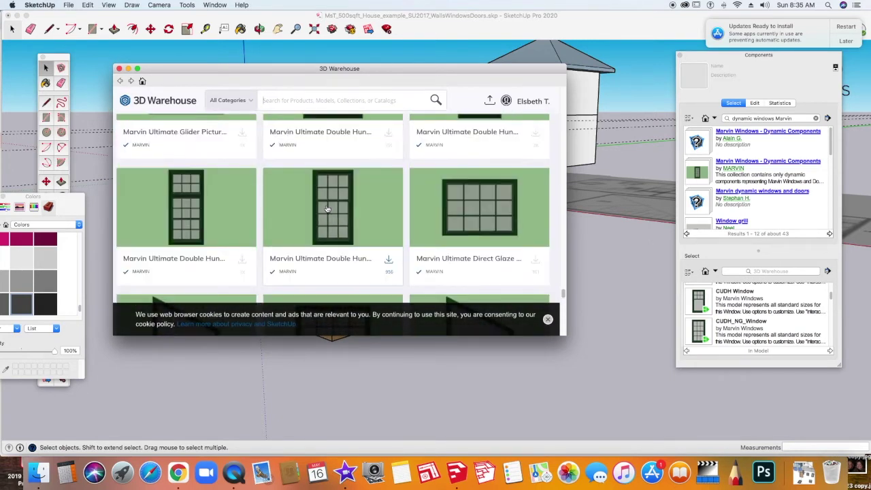
scroll(355, 199, "down", 5)
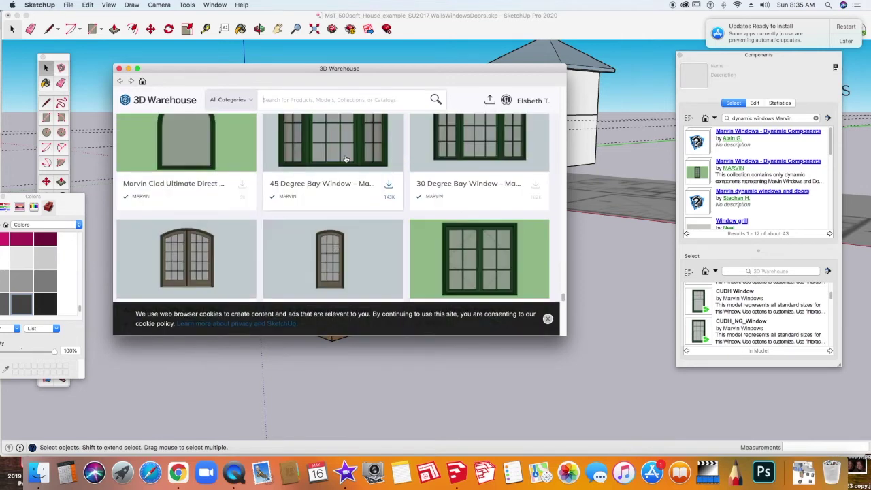
scroll(348, 244, "down", 4)
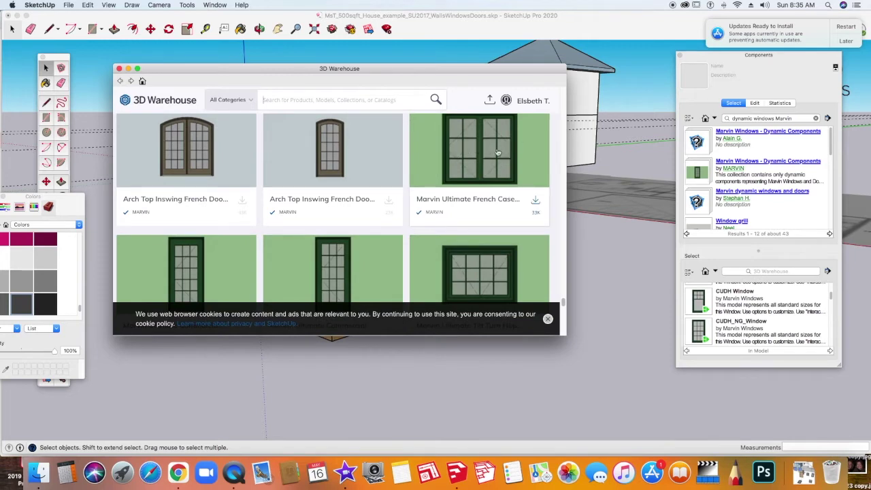
scroll(423, 189, "down", 1)
scroll(423, 190, "down", 3)
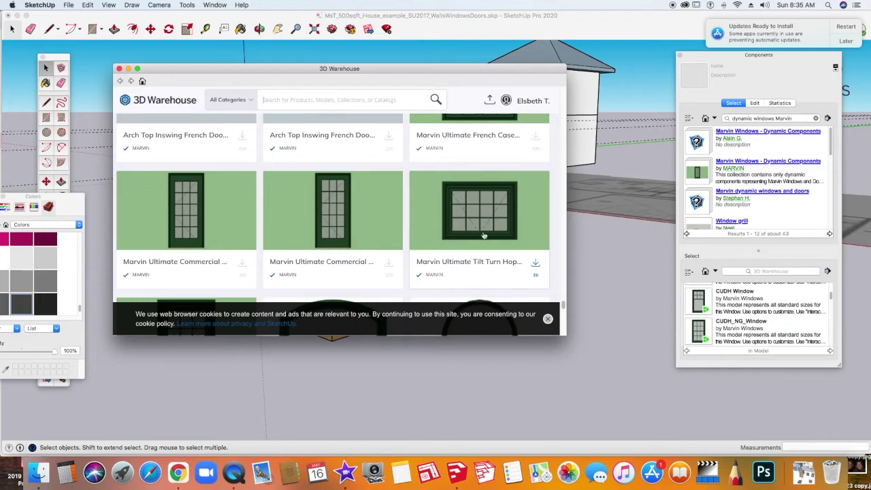
scroll(436, 211, "down", 2)
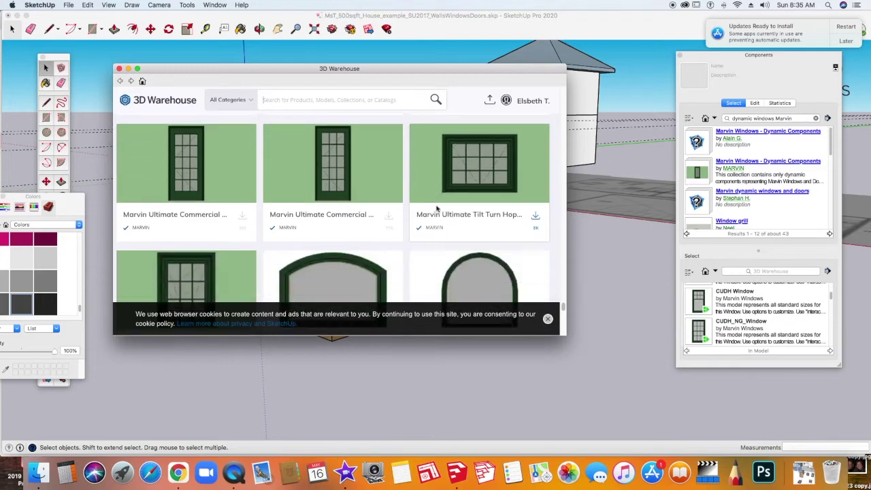
scroll(437, 208, "down", 2)
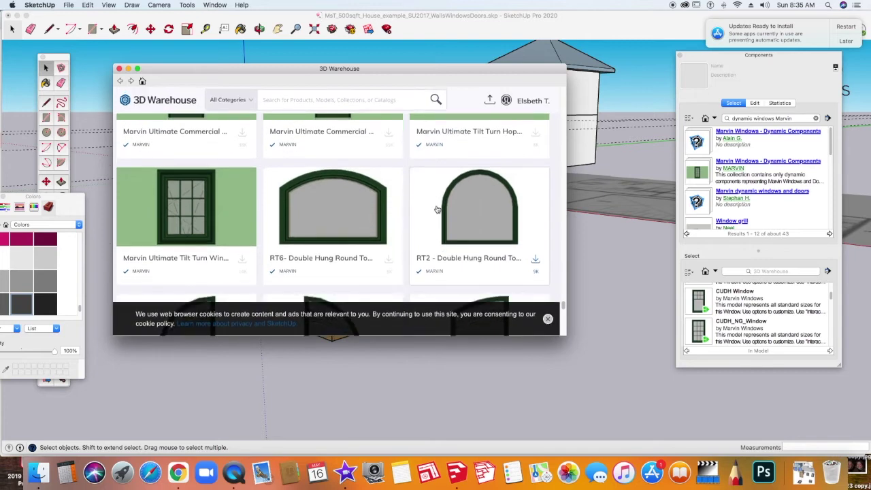
scroll(437, 209, "down", 1)
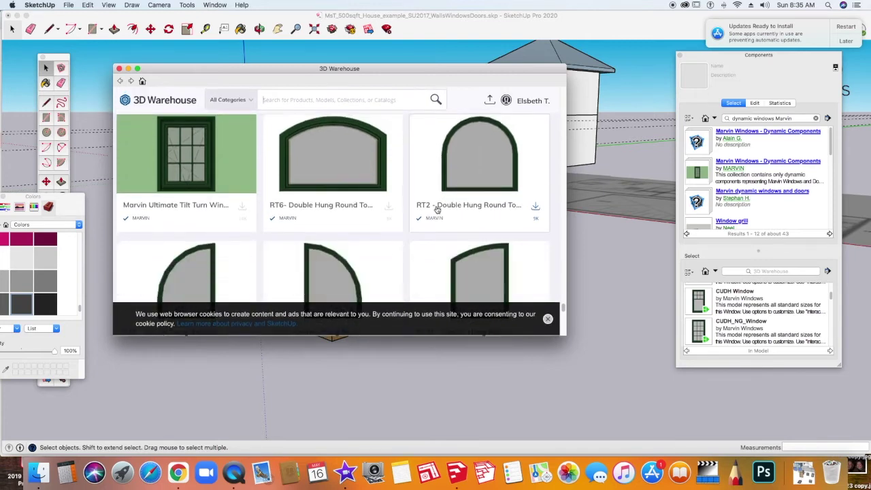
scroll(436, 209, "down", 5)
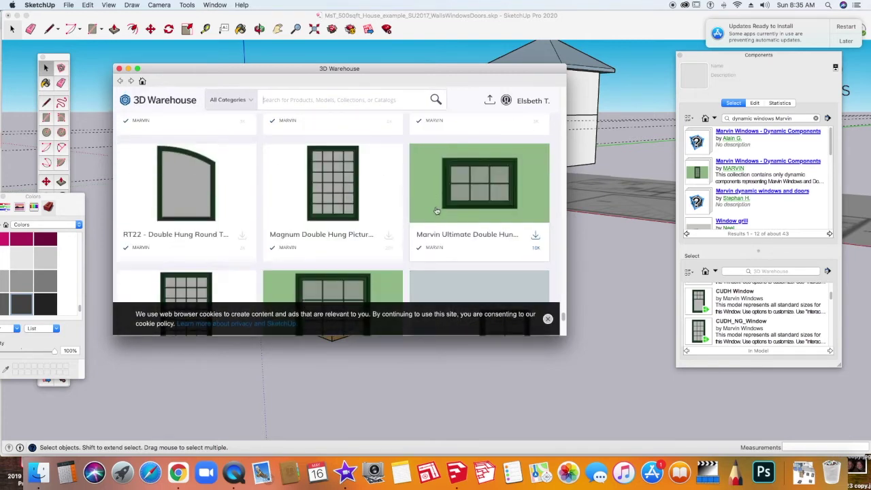
scroll(451, 235, "down", 5)
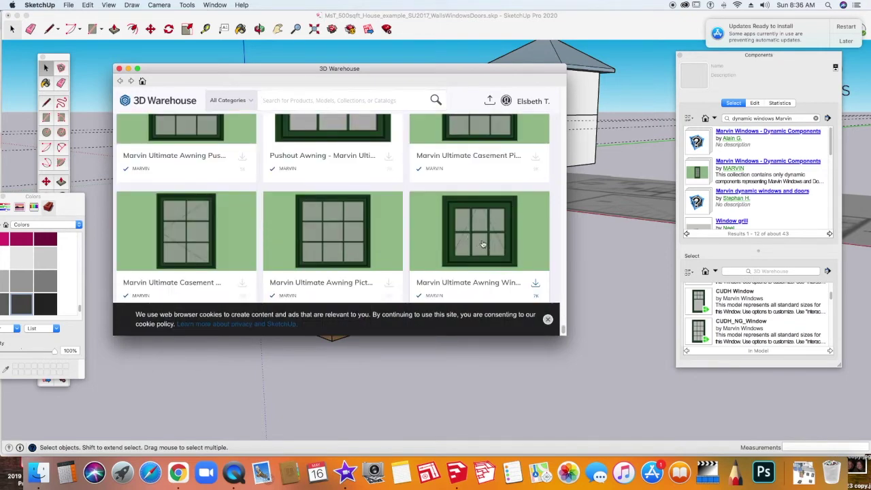
left_click(481, 244)
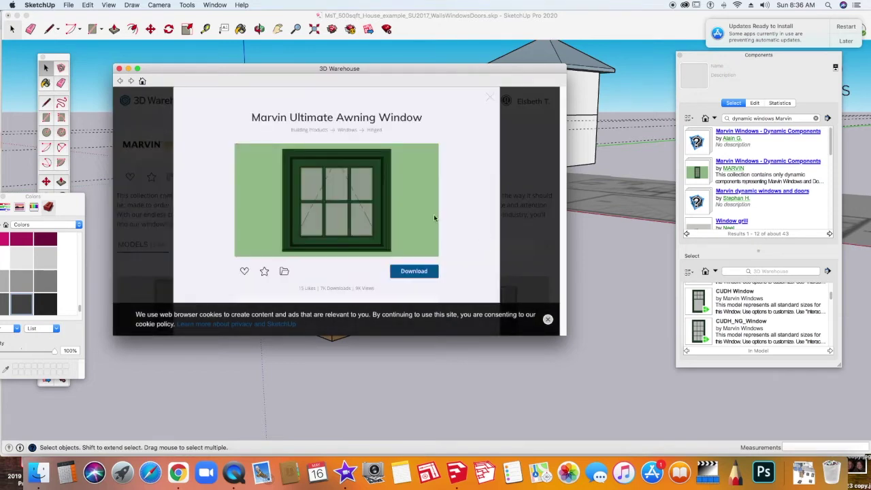
Download the Marvin Ultimate Awning Window, load it into the model and place it on the ground
left_click(415, 272)
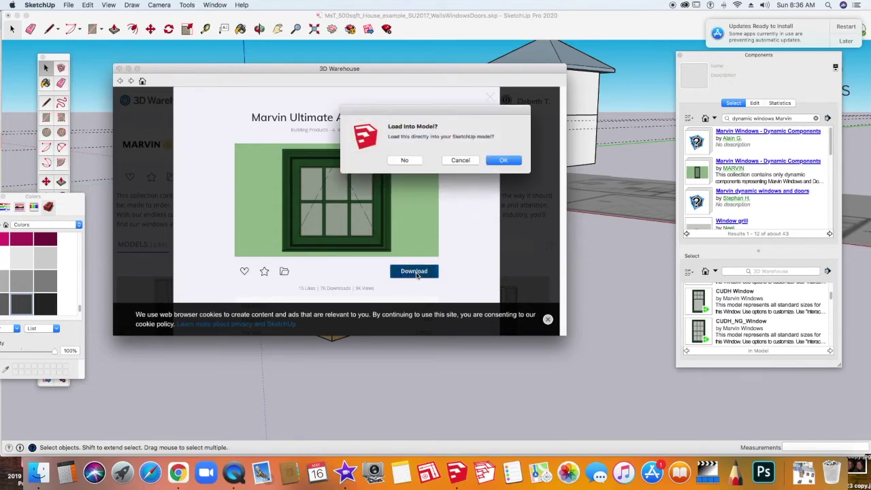
left_click(500, 161)
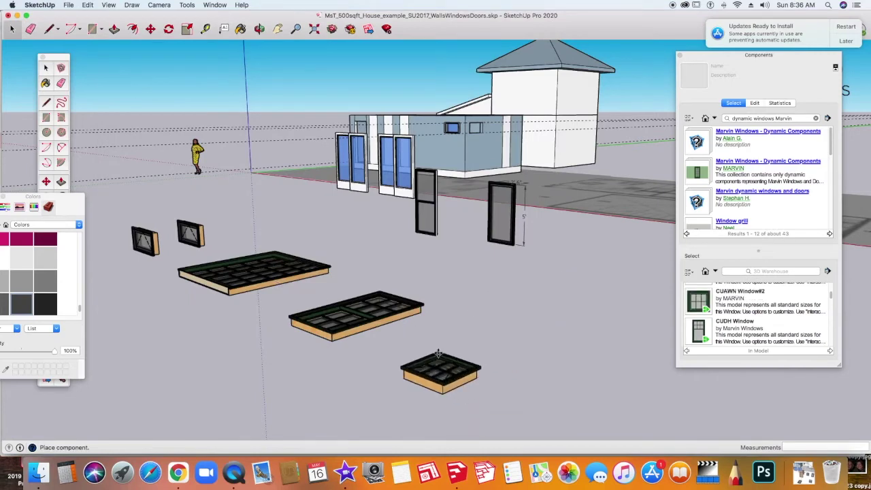
left_click(439, 353)
Stand the newly placed awning window upright with the Rotate tool
middle_click_drag(366, 351, 389, 299)
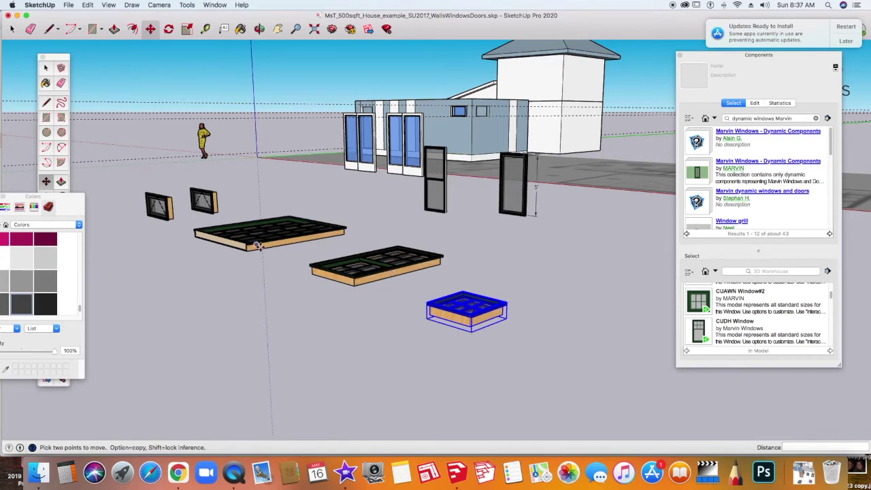
left_click_drag(64, 197, 108, 232)
left_click(42, 198)
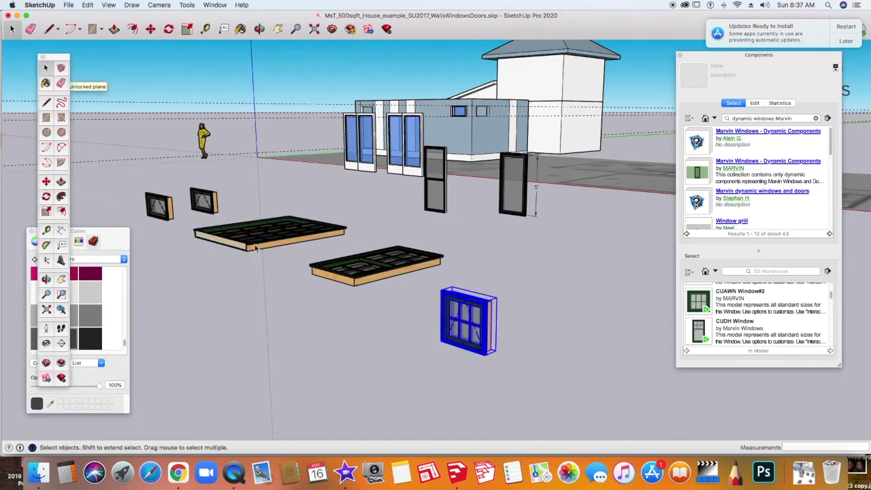
Rotate both flat double-hung windows 90° about the red axis so they stand upright
left_click(255, 247)
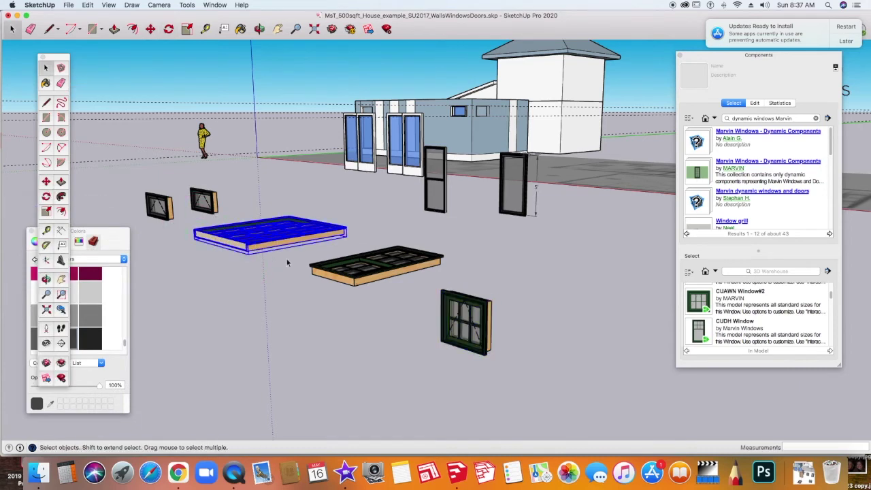
left_click(338, 274, "shift")
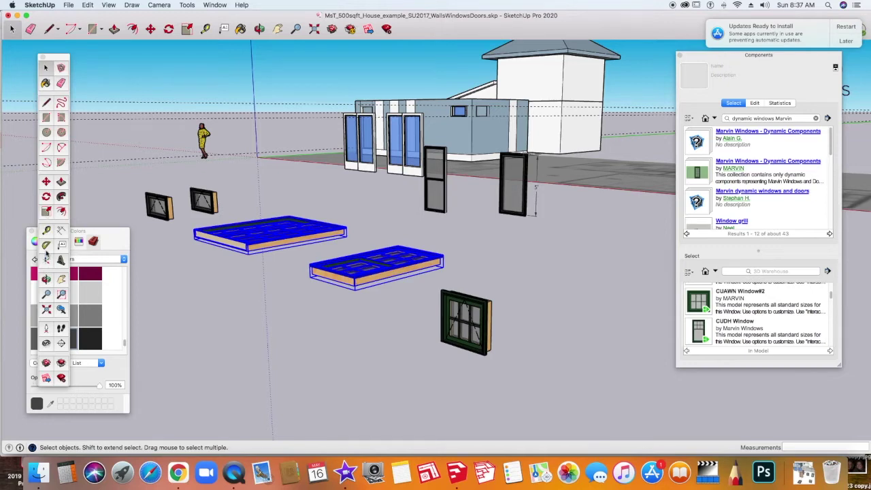
left_click(45, 196)
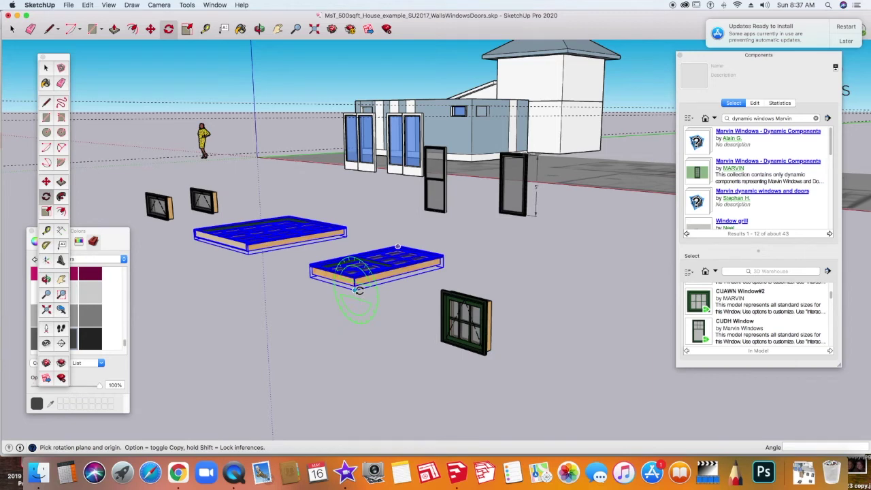
key("Right")
left_click(354, 290)
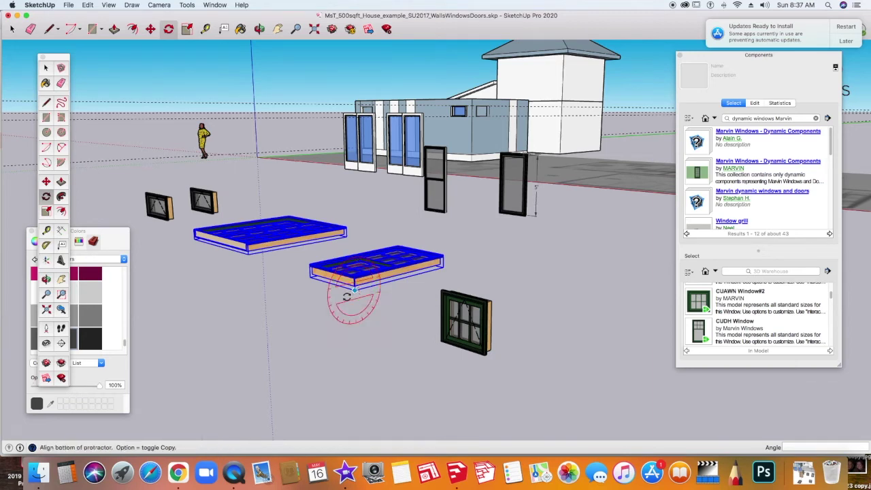
left_click(278, 313)
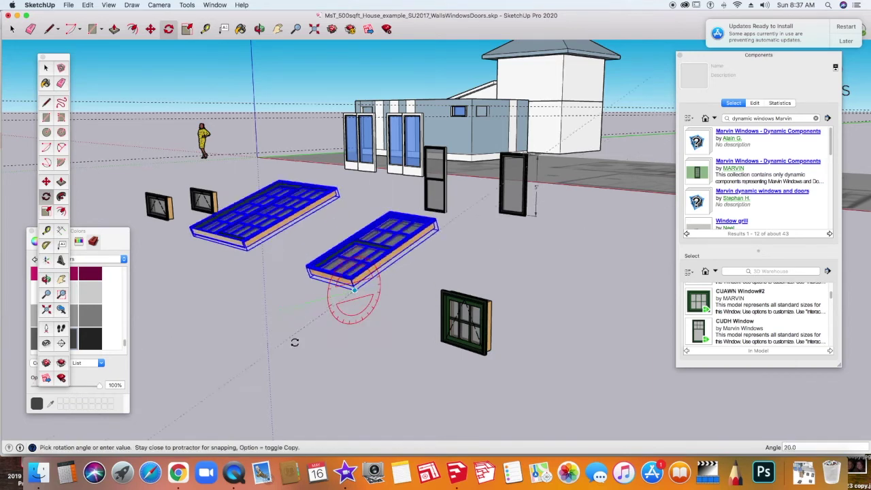
left_click(361, 339)
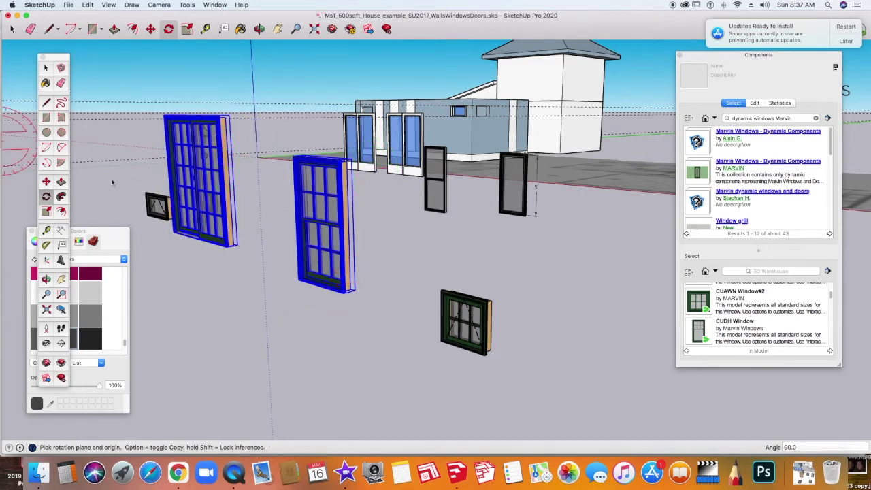
middle_click_drag(235, 187, 320, 204)
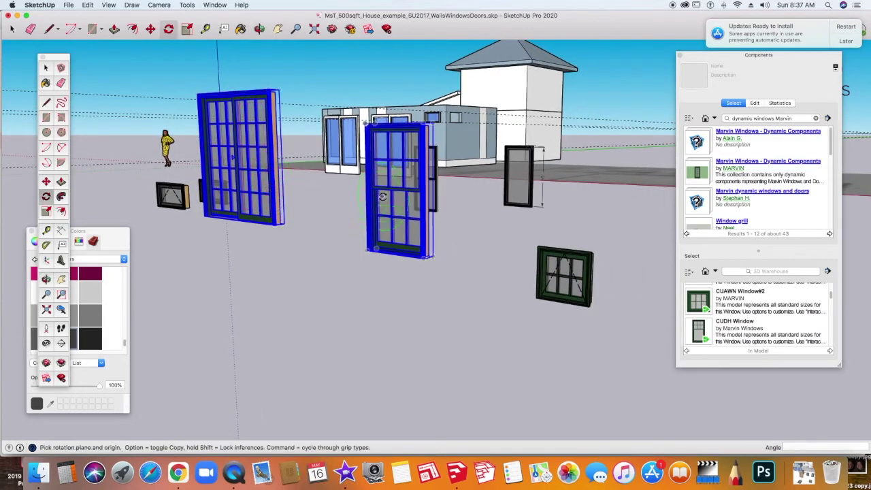
key("space")
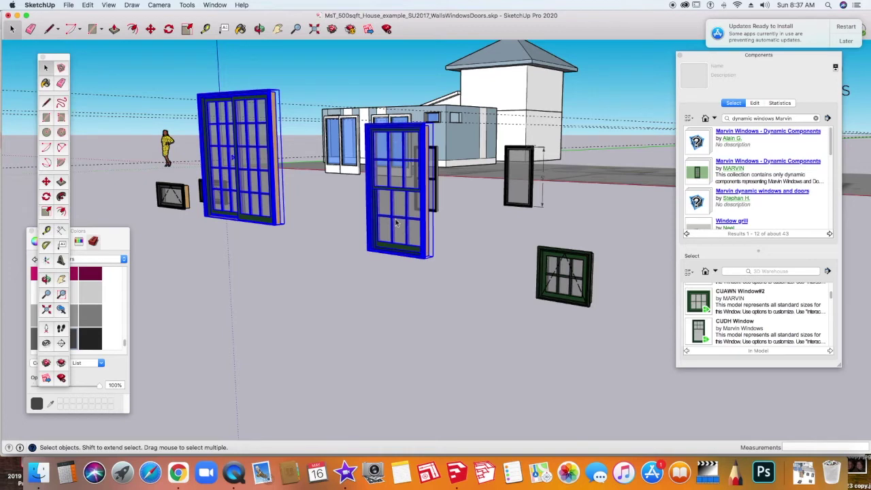
left_click(315, 260)
Open Component Options for the middle UDHG2 double-hung window and enlarge it to show every field
left_click(385, 244)
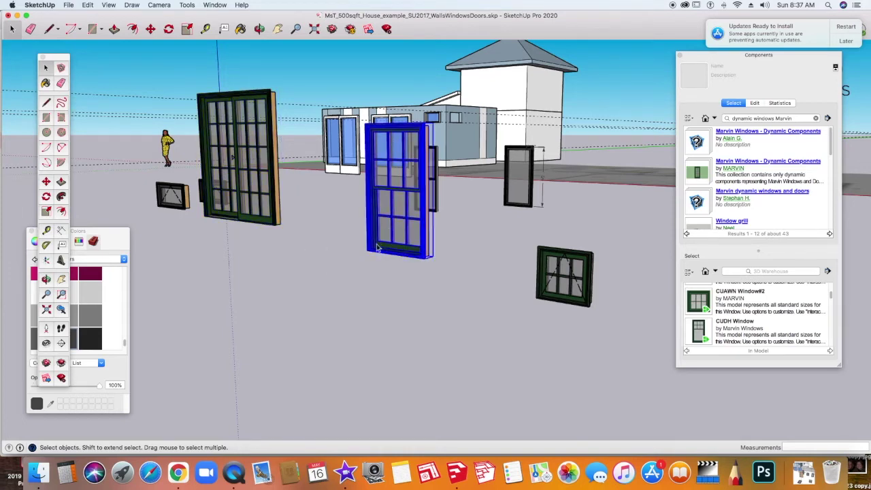
left_click(215, 5)
left_click(411, 217)
left_click(214, 5)
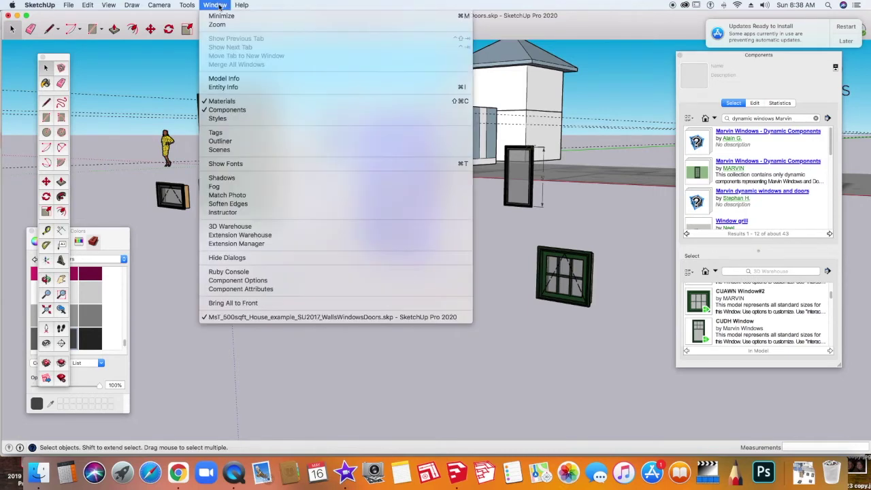
left_click(261, 282)
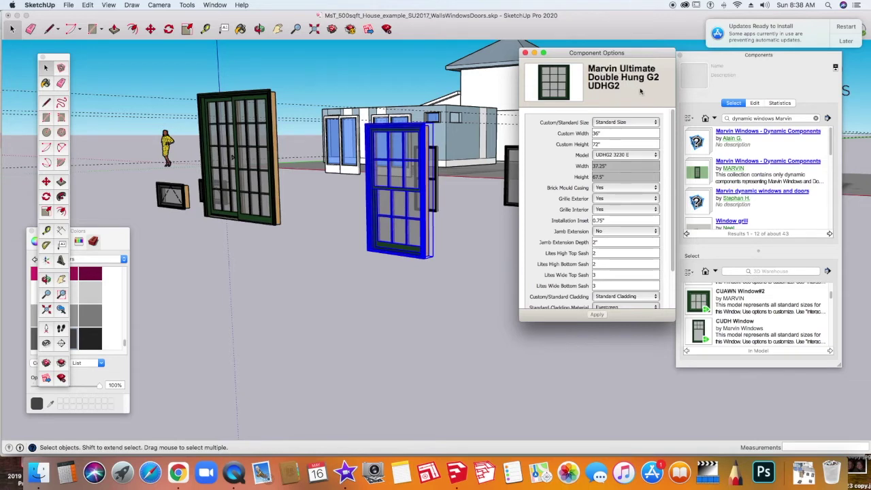
left_click_drag(673, 319, 662, 402)
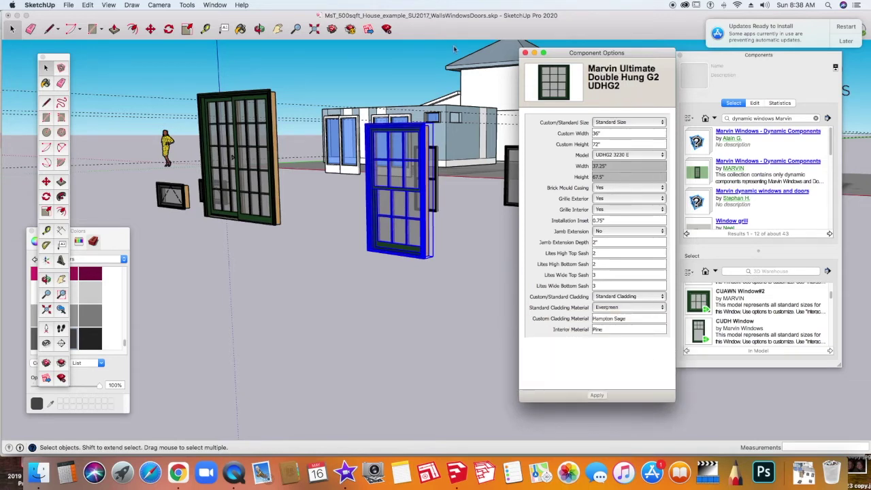
Change the Standard Cladding Material from Evergreen to Medium Bronze
left_click(657, 308)
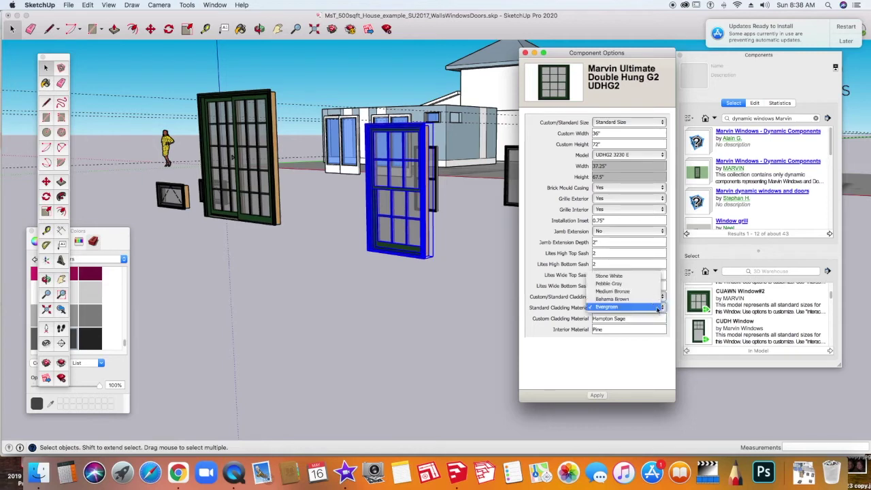
left_click(626, 293)
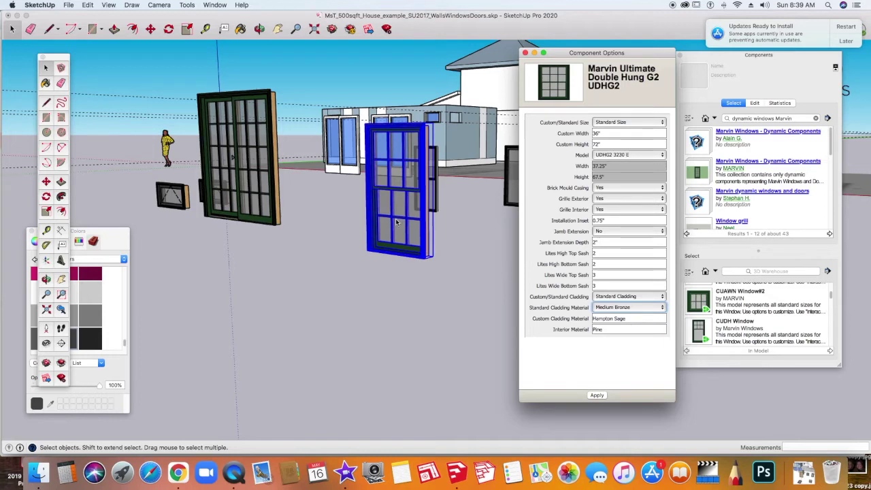
scroll(388, 175, "up", 3)
scroll(387, 176, "up", 2)
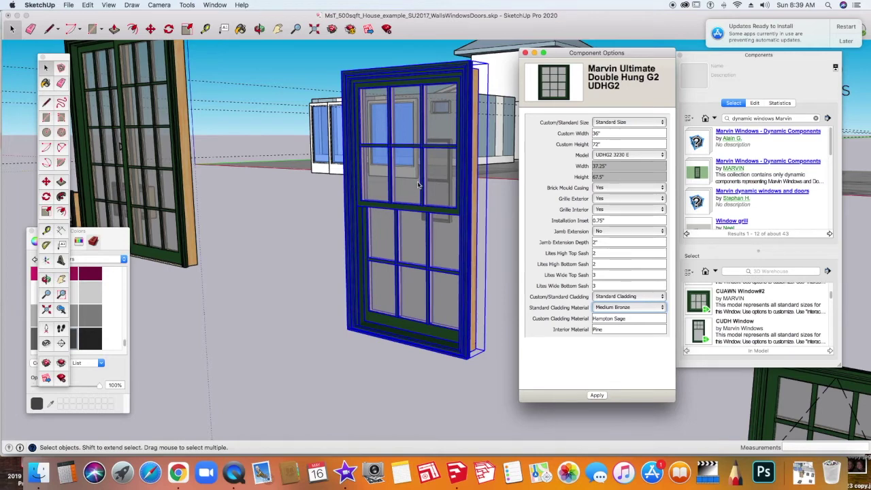
key("o")
left_click_drag(408, 171, 353, 149)
key("space")
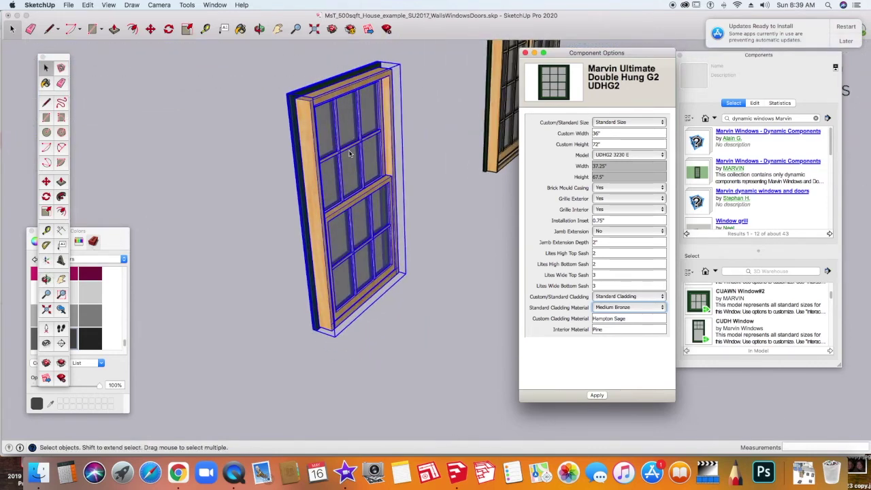
scroll(331, 304, "up", 1)
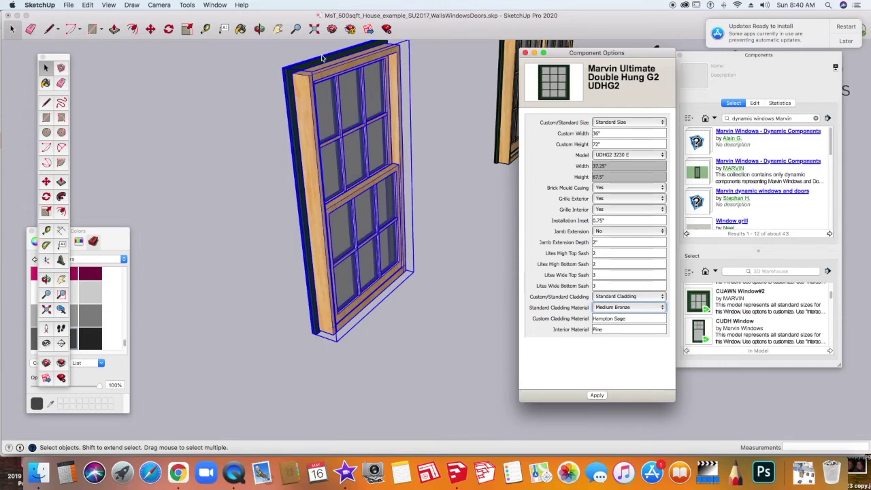
key("o")
left_click_drag(318, 274, 377, 191)
key("space")
key("o")
key("space")
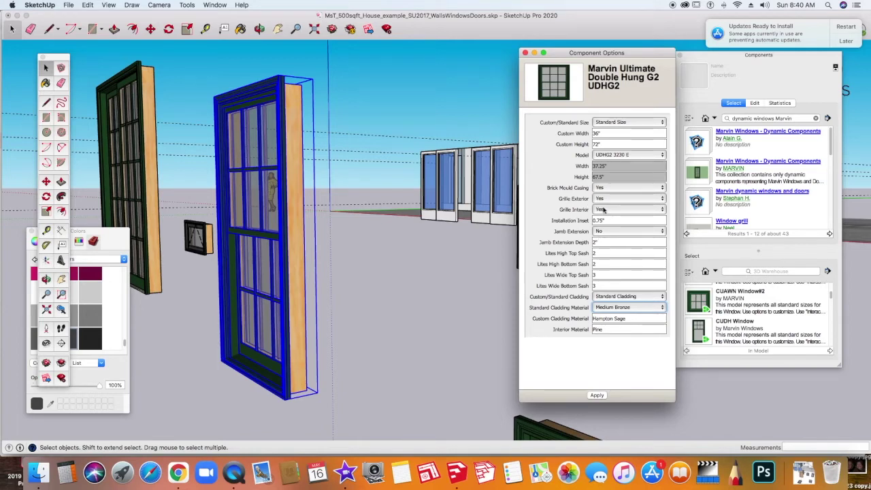
Set Grille Exterior to No, keeping interior grilles, and apply the changes
left_click(662, 199)
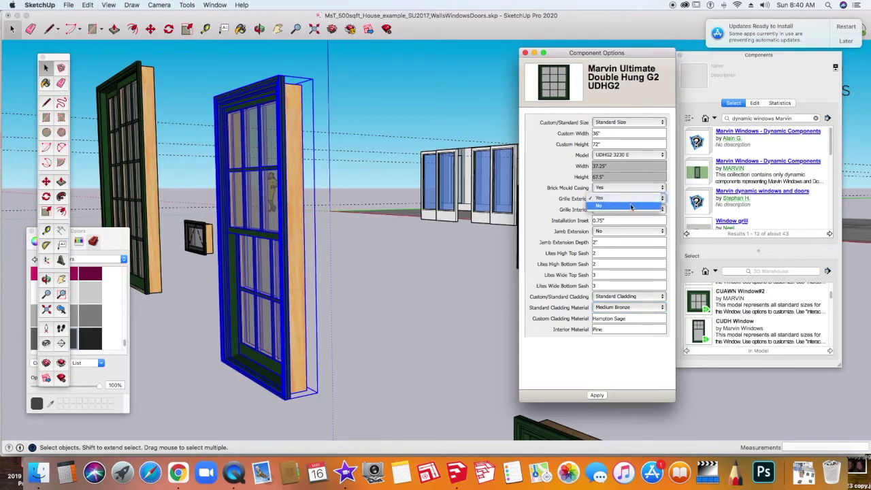
left_click(631, 206)
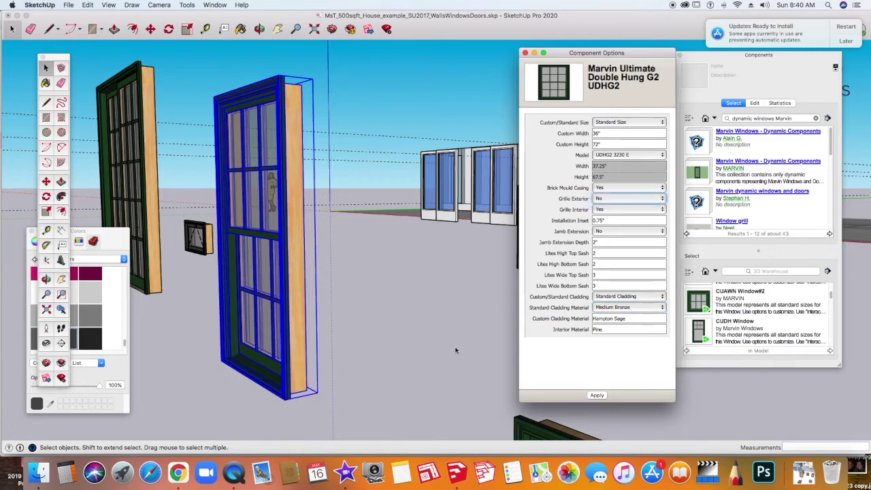
left_click(596, 395)
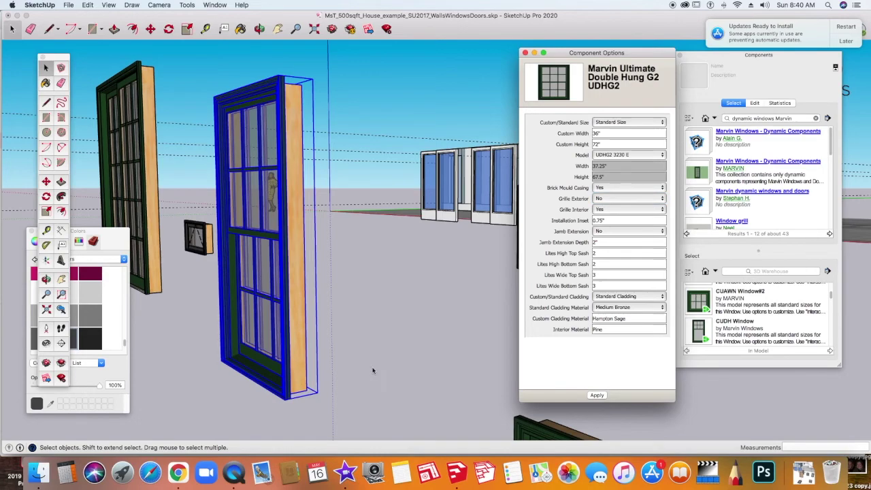
middle_click_drag(448, 399, 335, 303)
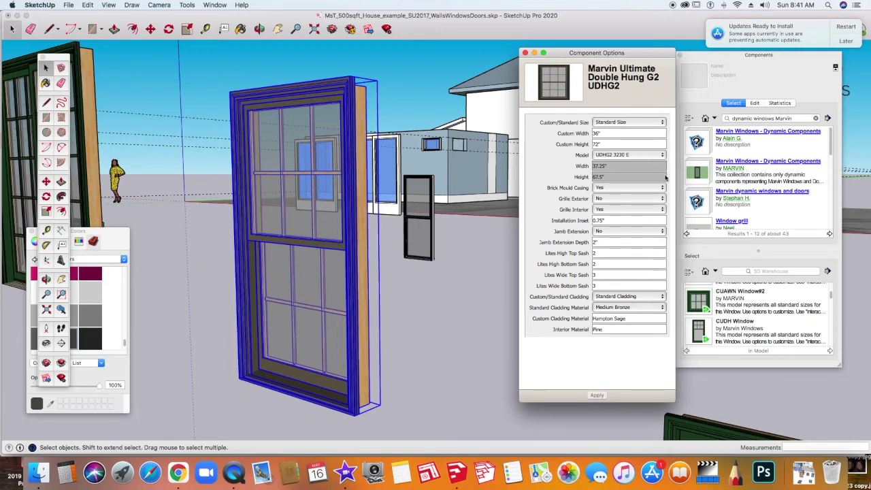
Switch Grille Exterior back to Yes and inspect the new exterior grille bars
left_click(629, 198)
left_click(616, 188)
middle_click_drag(340, 245, 356, 246)
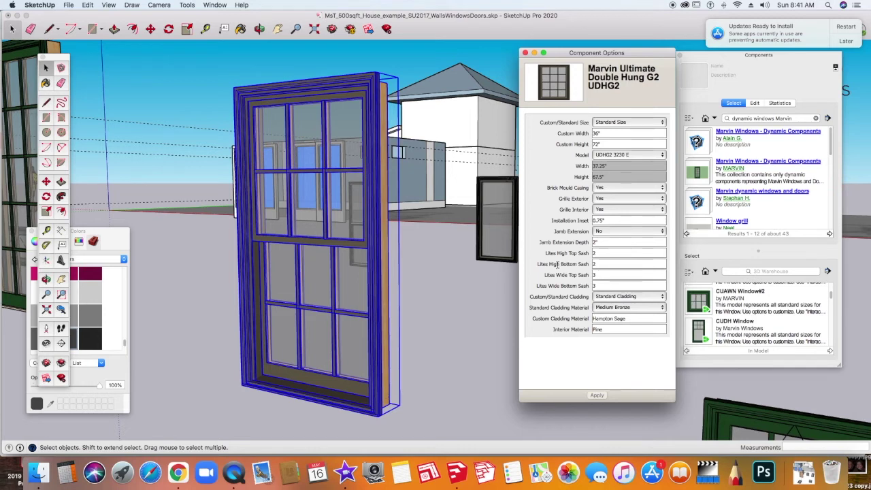
left_click_drag(544, 252, 584, 287)
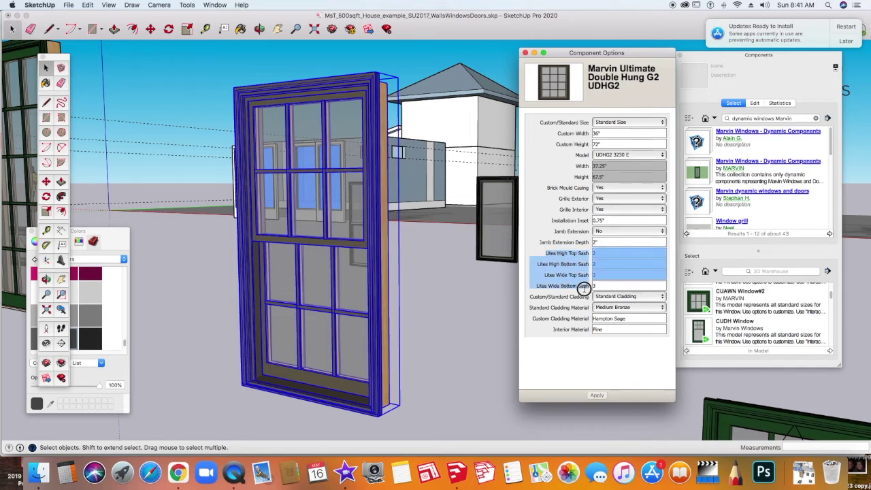
left_click(535, 251)
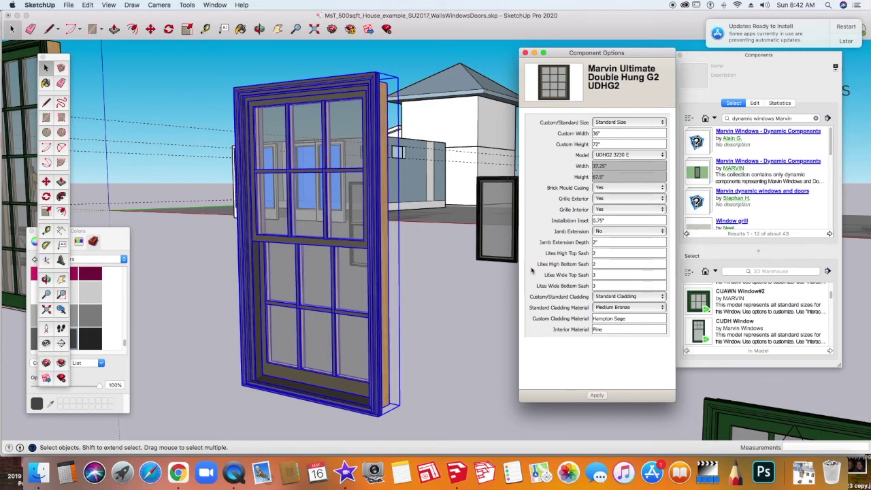
Set the bottom sash's Lites High and Lites Wide to 0 and apply
double_click(596, 264)
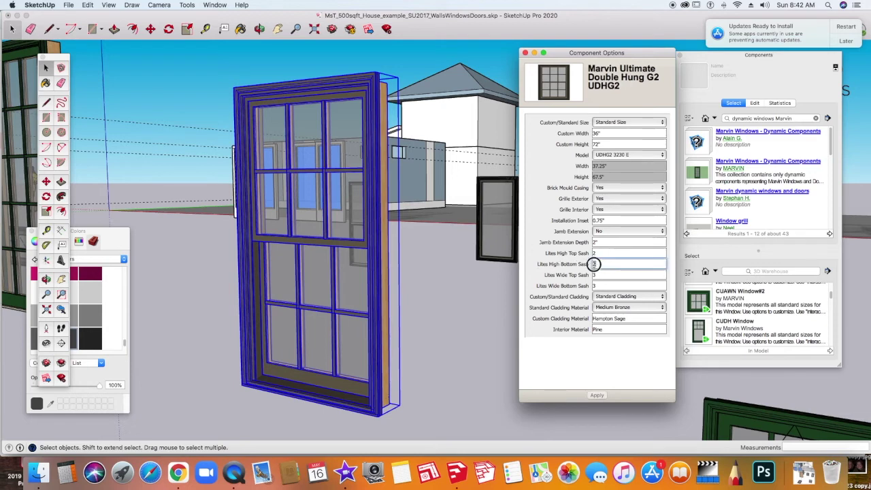
type("0")
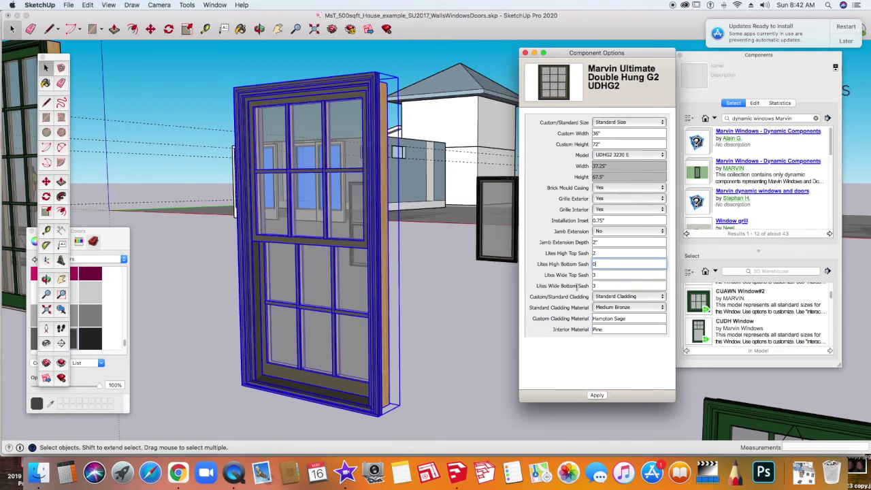
double_click(602, 285)
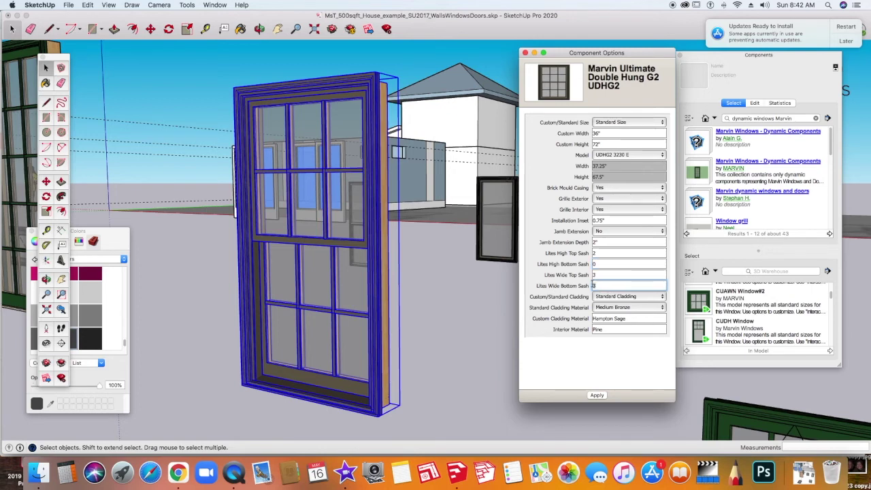
type("0")
left_click(596, 396)
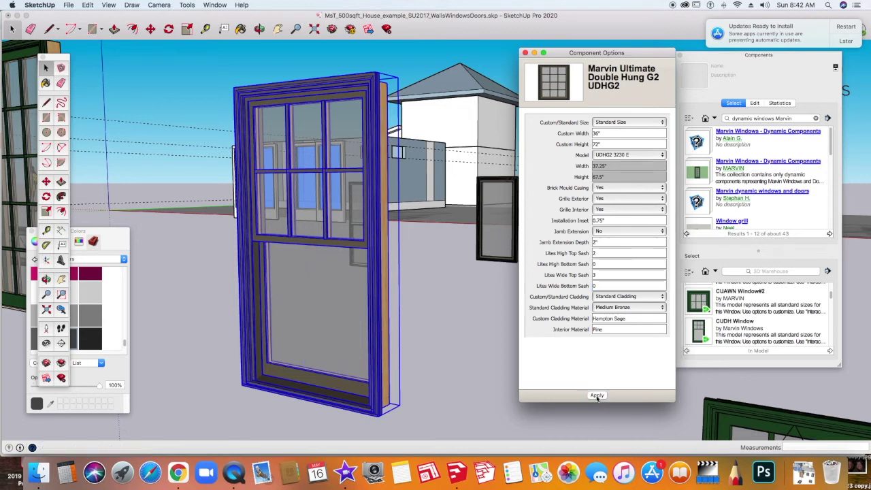
middle_click_drag(354, 338, 320, 372)
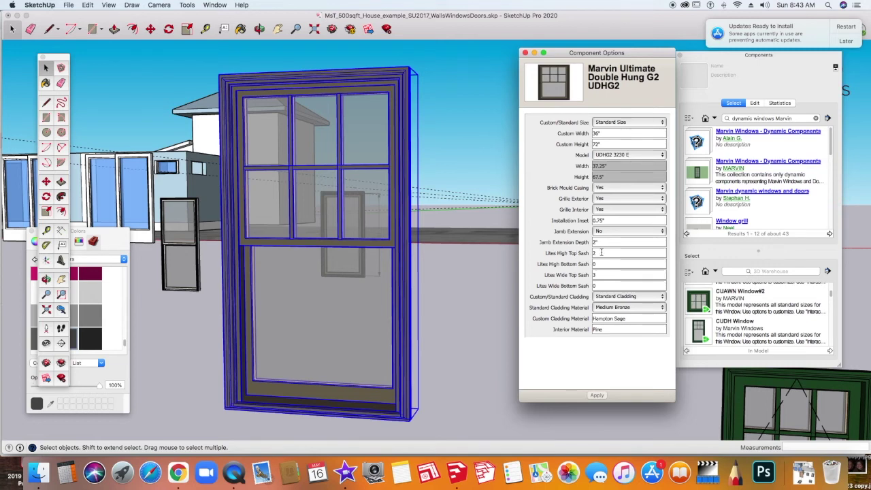
Change Lites High Top Sash from 2 to 1 and apply, giving one row of three panes
double_click(596, 253)
type("1")
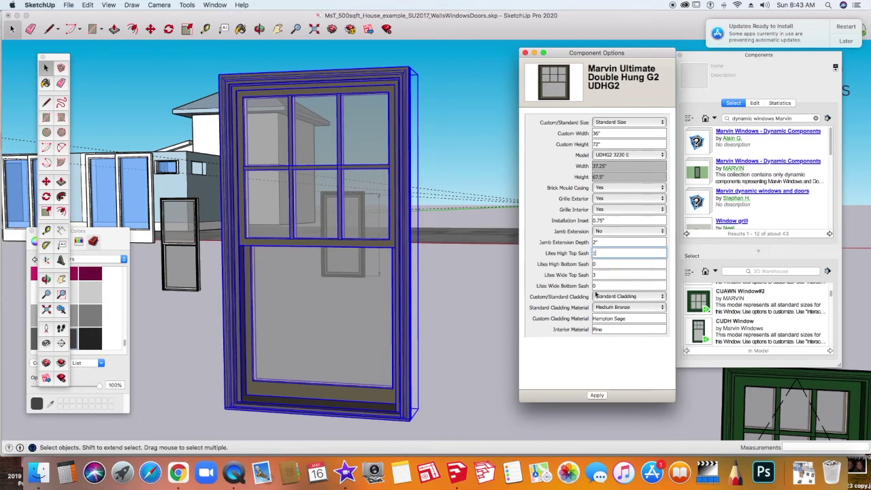
left_click(596, 395)
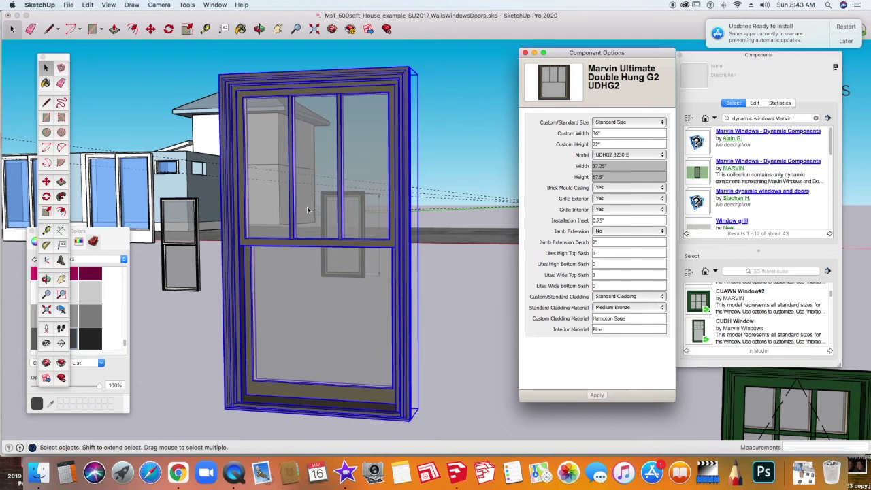
left_click(604, 252)
Set Lites Wide Top Sash to 2, apply, then orbit and zoom out to view it
left_click(593, 275)
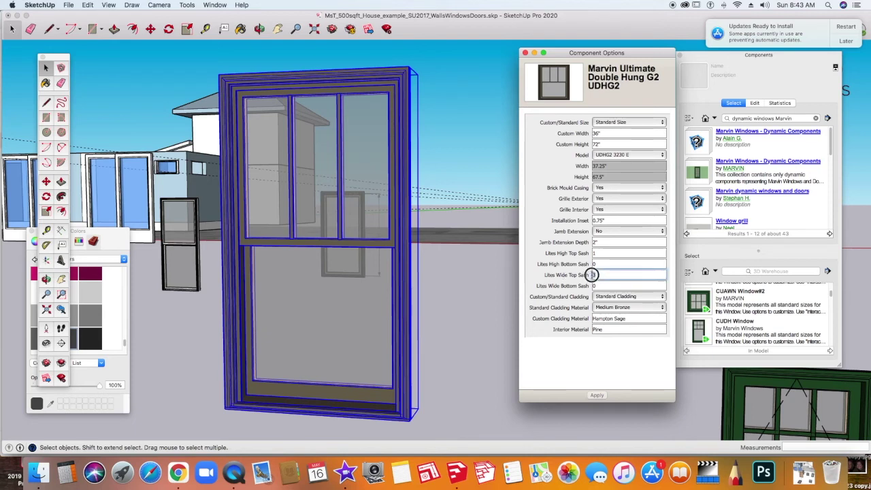
type("2")
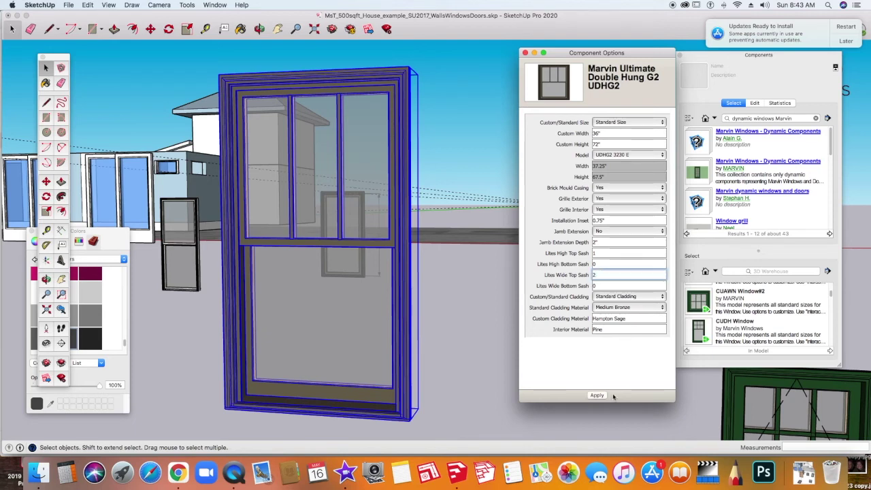
left_click(597, 396)
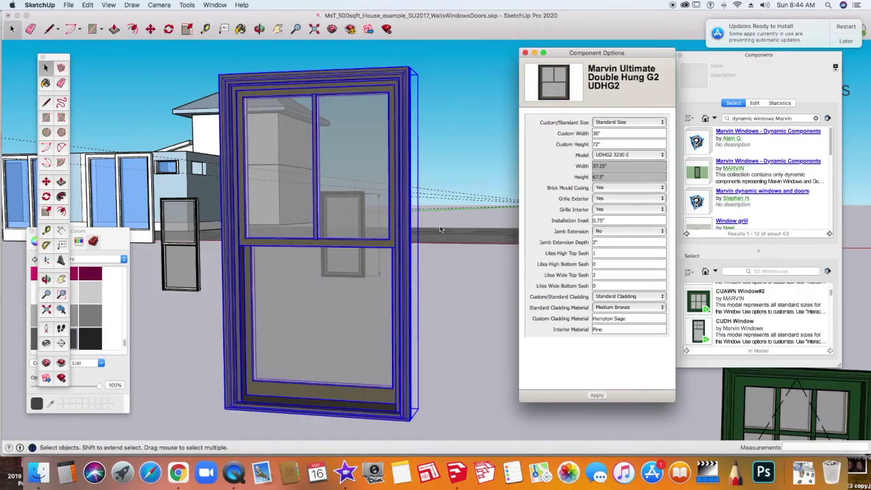
middle_click_drag(442, 229, 417, 241)
scroll(435, 229, "down", 5)
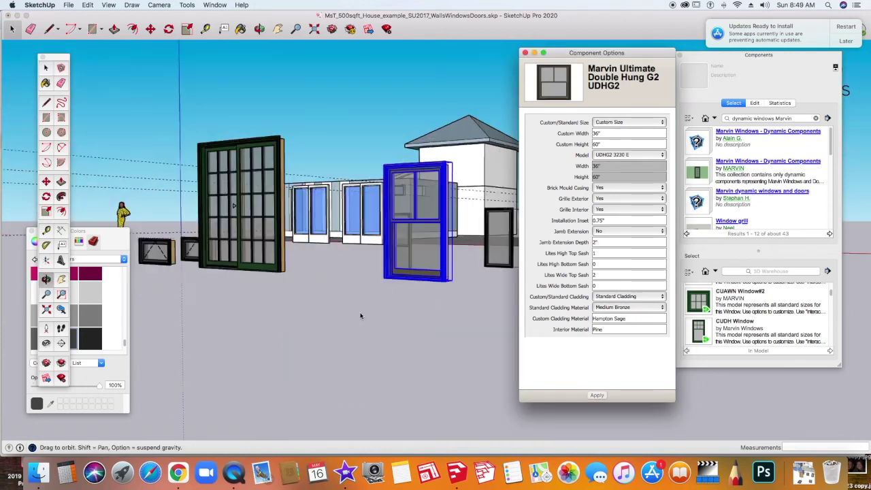
Switch the window's Custom/Standard Size option to Custom Size
middle_click_drag(422, 306, 394, 306)
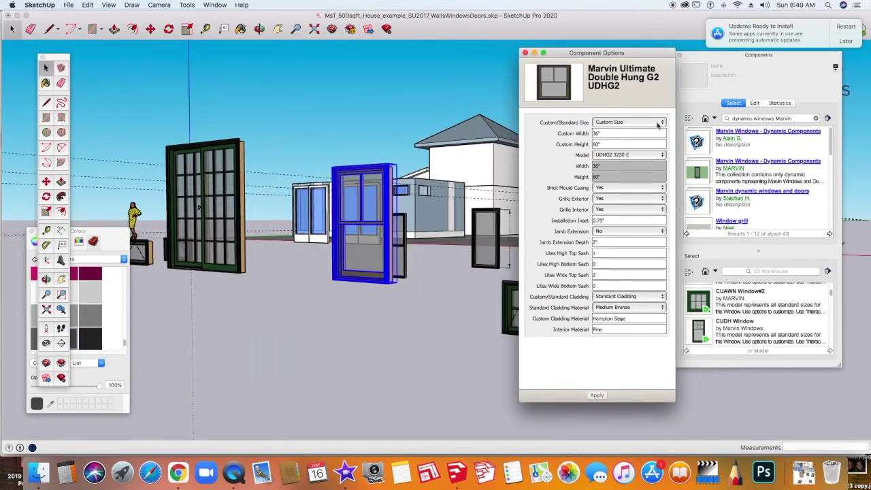
left_click(625, 123)
left_click(624, 113)
left_click(624, 123)
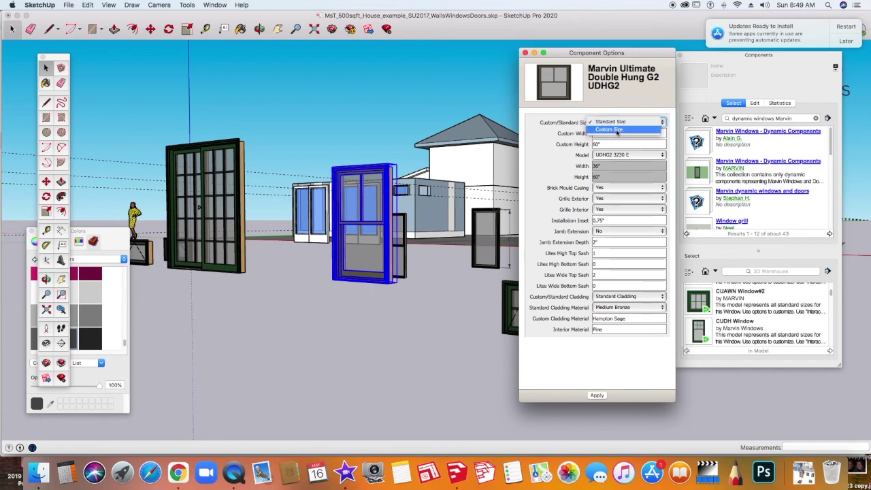
left_click(617, 130)
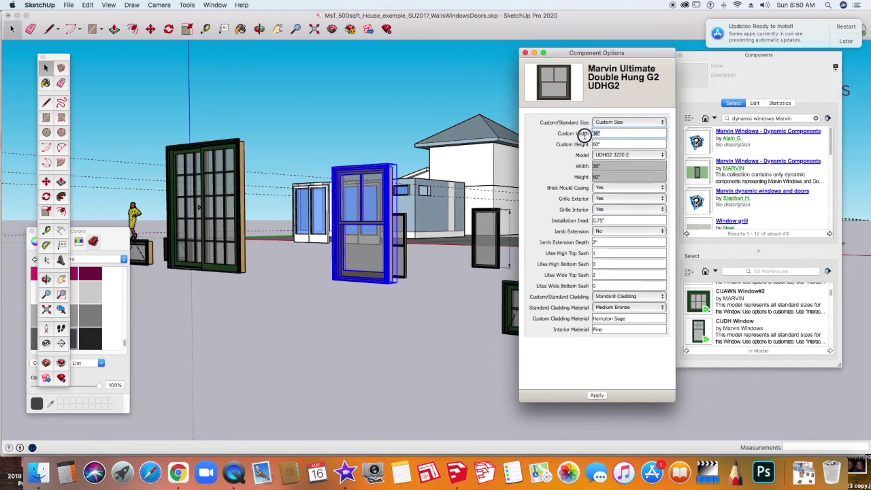
Enter a 24" Custom Width, keep the 60" Custom Height, and apply
type("24")
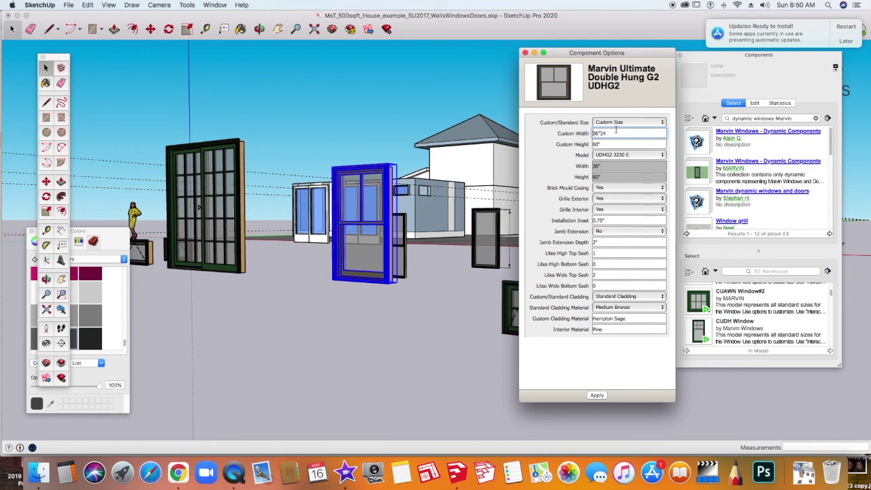
left_click_drag(616, 133, 589, 132)
type("24\"")
key("Tab")
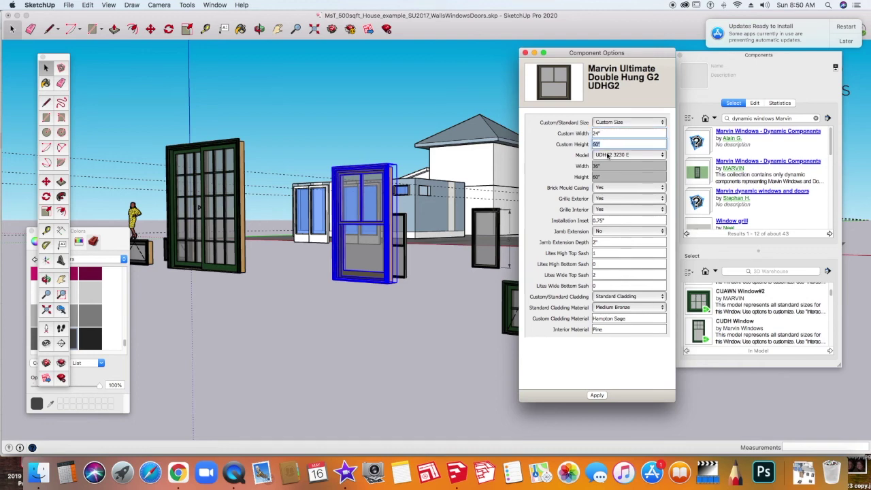
left_click(611, 144)
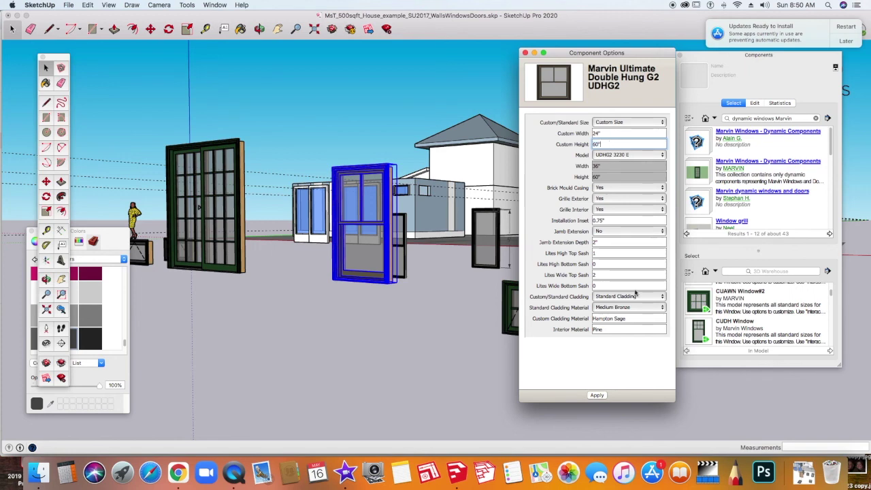
left_click(596, 395)
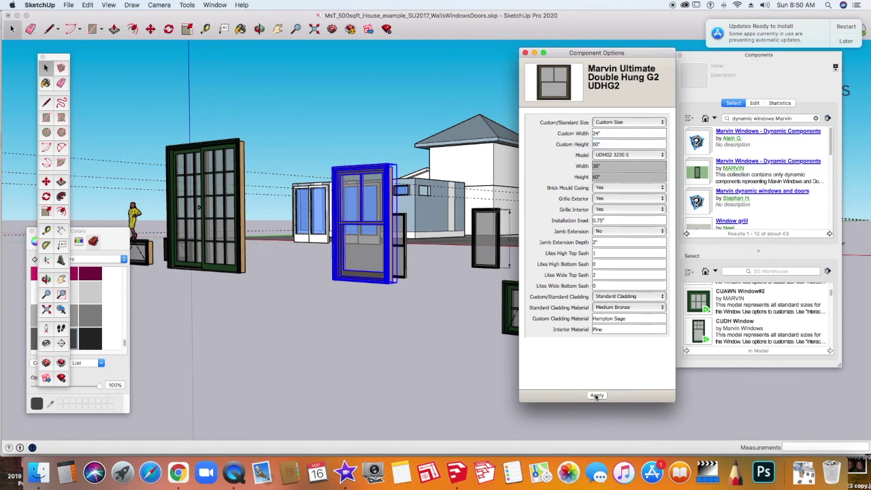
middle_click_drag(365, 313, 401, 314)
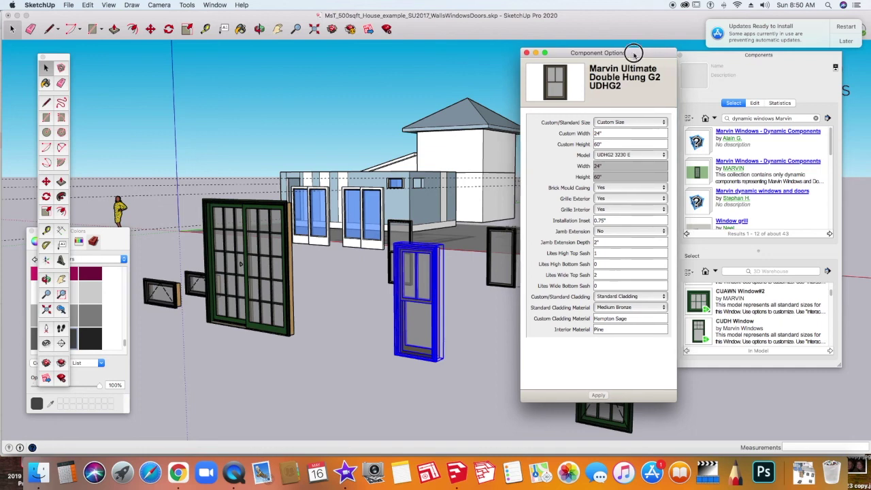
Move the options panel aside and enter Custom Width 36" and Custom Height 6'
left_click_drag(598, 53, 652, 54)
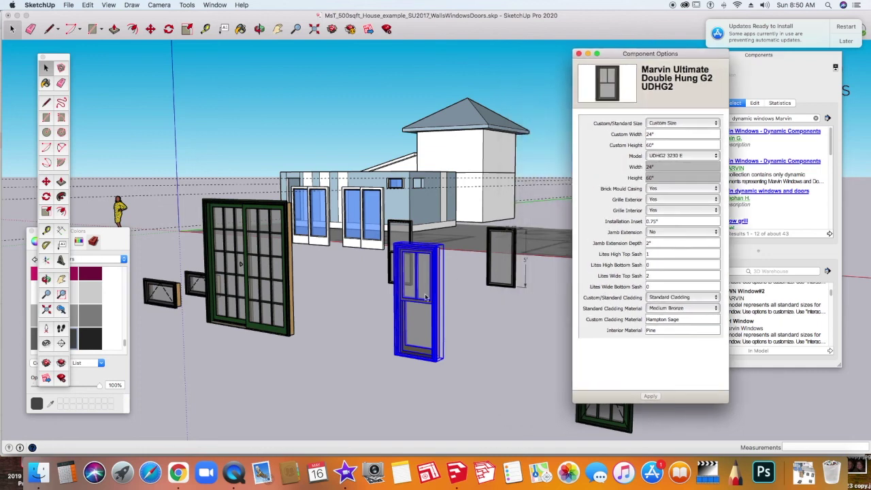
middle_click_drag(425, 297, 380, 254)
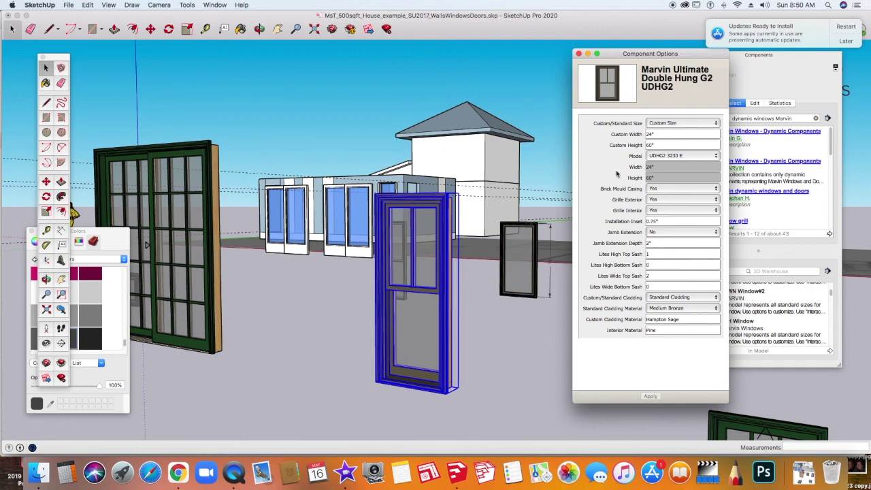
left_click(657, 135)
type("36")
key("Tab")
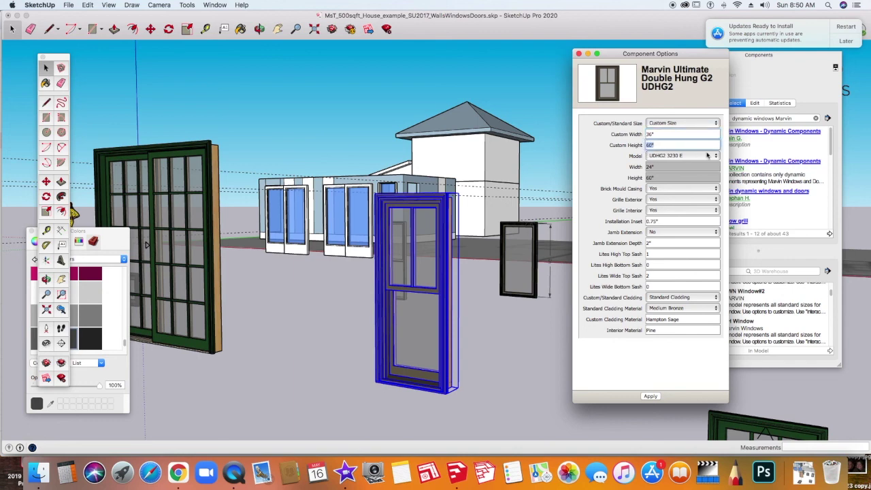
type("6'")
Apply the 36" by 72" size and zoom out to view the resized window
left_click(650, 397)
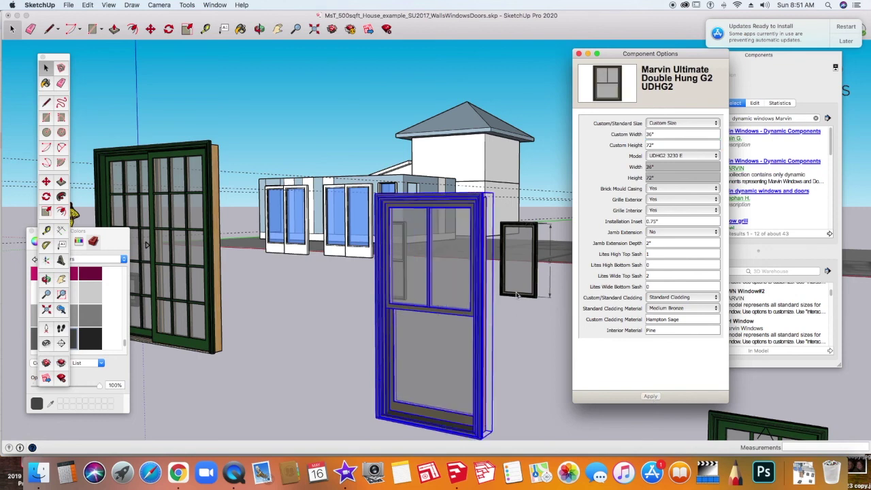
scroll(479, 318, "down", 2)
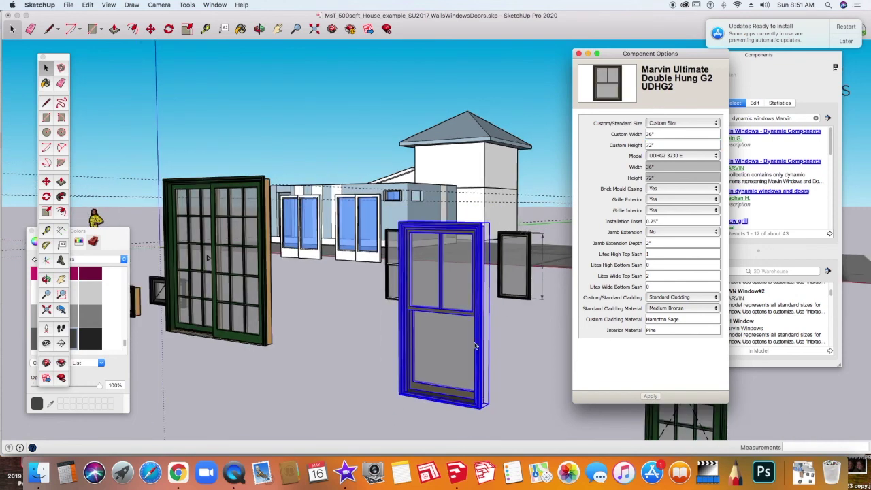